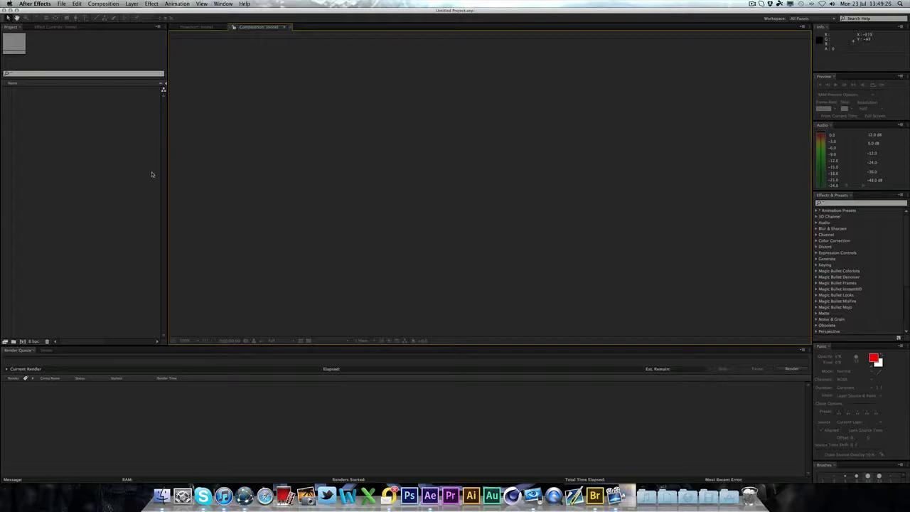
pyautogui.click(128, 179)
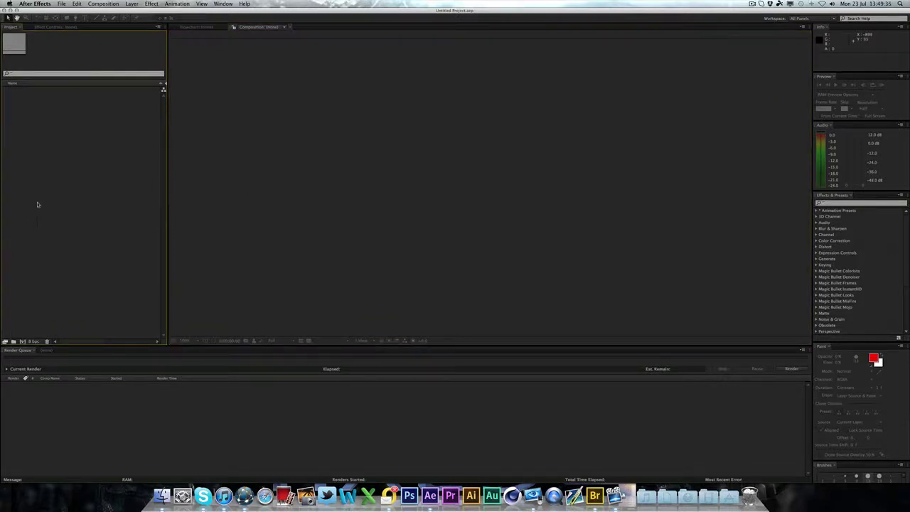
pyautogui.click(374, 205)
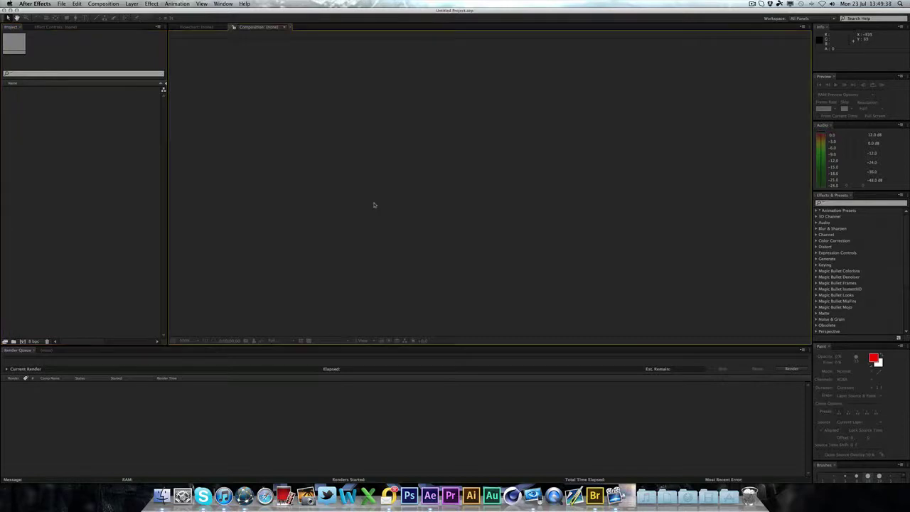
pyautogui.press('a')
pyautogui.click(75, 209)
pyautogui.click(272, 207)
pyautogui.click(132, 207)
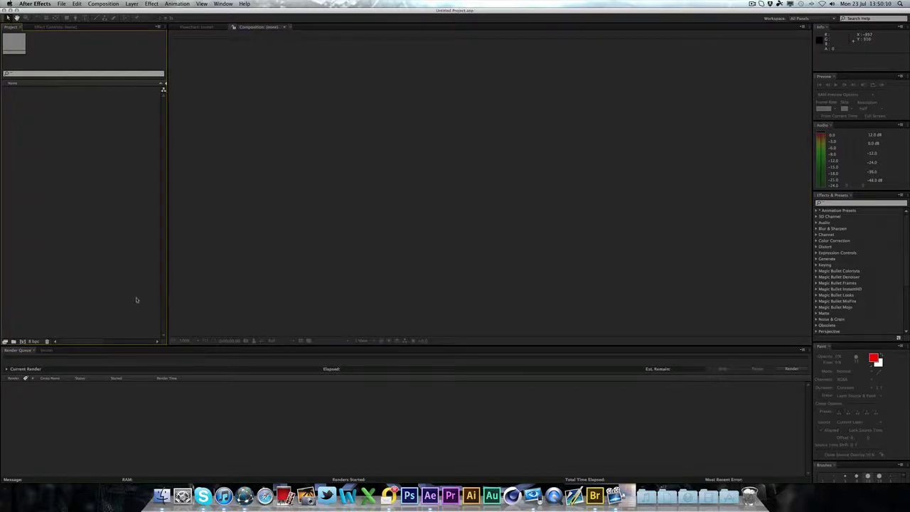
pyautogui.click(260, 299)
# Import the VillageRAW.mp4 footage from the VillageCine folder and create a composition from it
pyautogui.press('super+i')
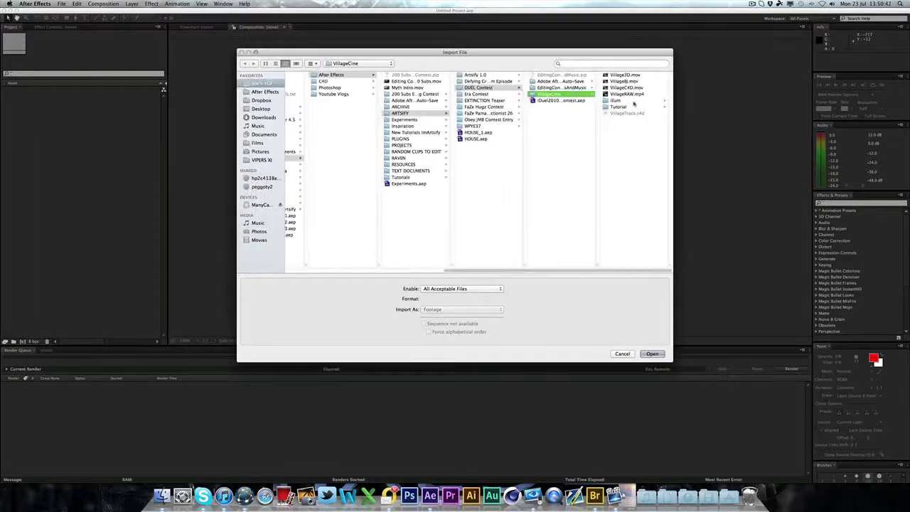
pyautogui.click(626, 94)
pyautogui.click(653, 354)
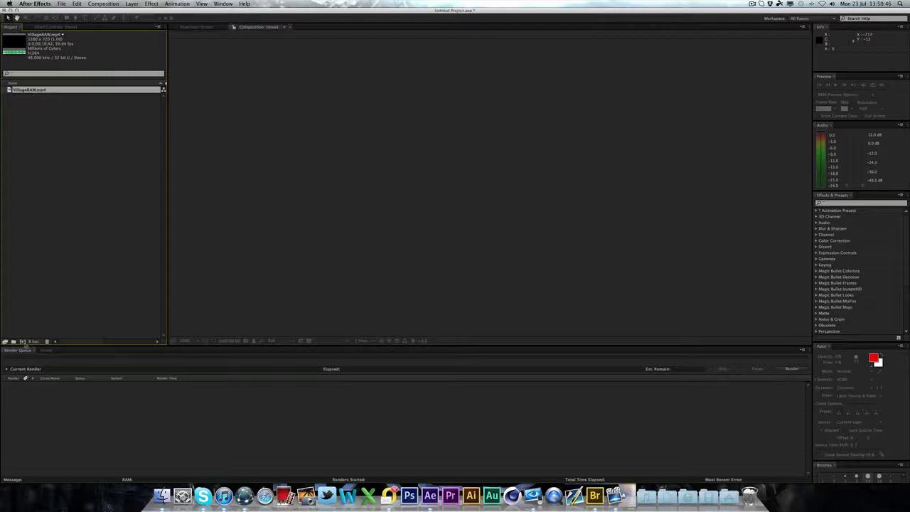
pyautogui.click(23, 342)
pyautogui.click(23, 342)
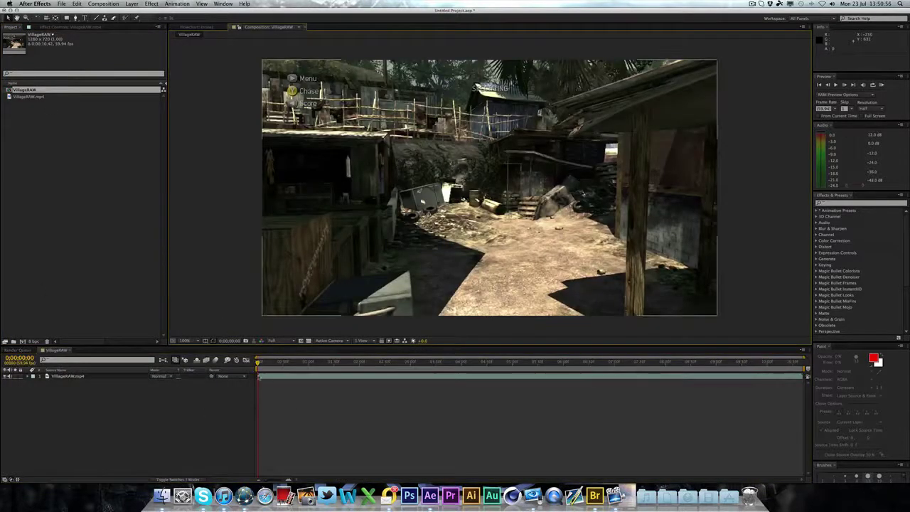
# Scrub through the VillageRAW footage to examine the camera movement and find the part worth keeping
pyautogui.moveTo(259, 363); pyautogui.dragTo(402, 366)
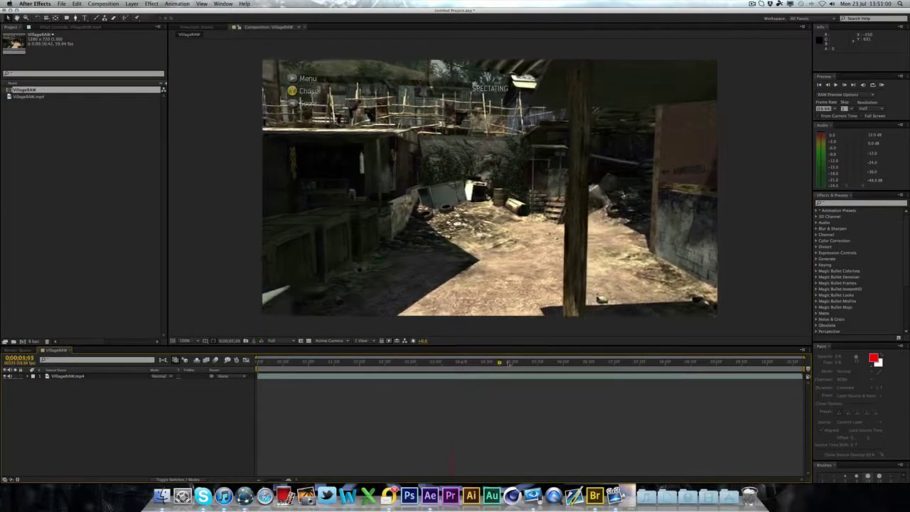
pyautogui.moveTo(509, 364); pyautogui.dragTo(667, 372)
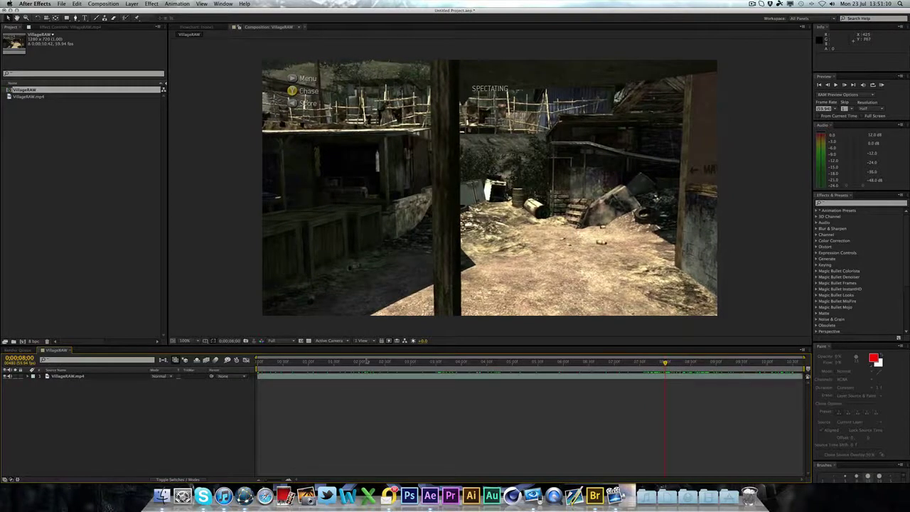
pyautogui.moveTo(361, 363); pyautogui.dragTo(400, 363)
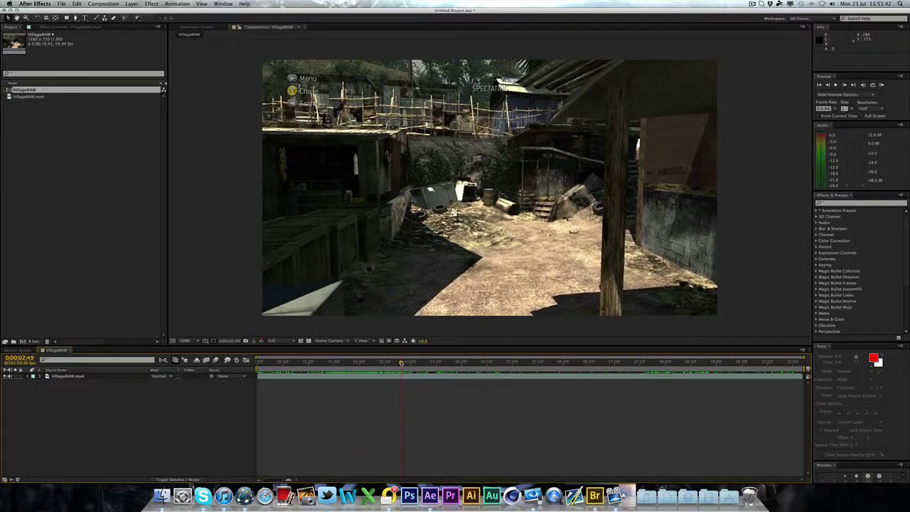
pyautogui.moveTo(401, 364); pyautogui.dragTo(325, 364)
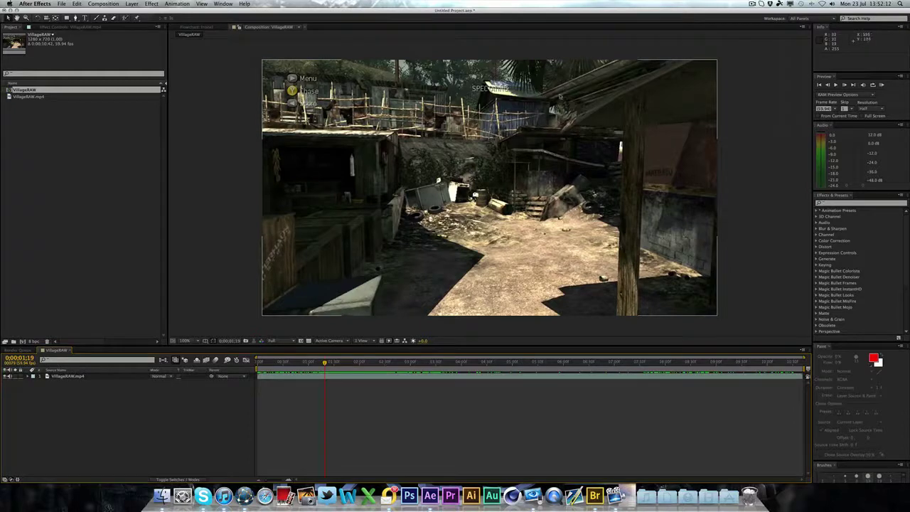
pyautogui.moveTo(323, 363); pyautogui.dragTo(320, 363)
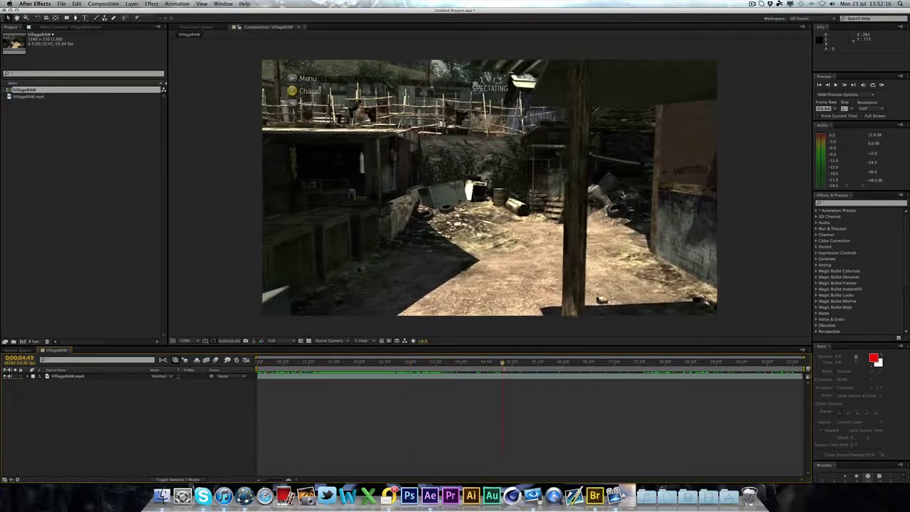
pyautogui.press('space')
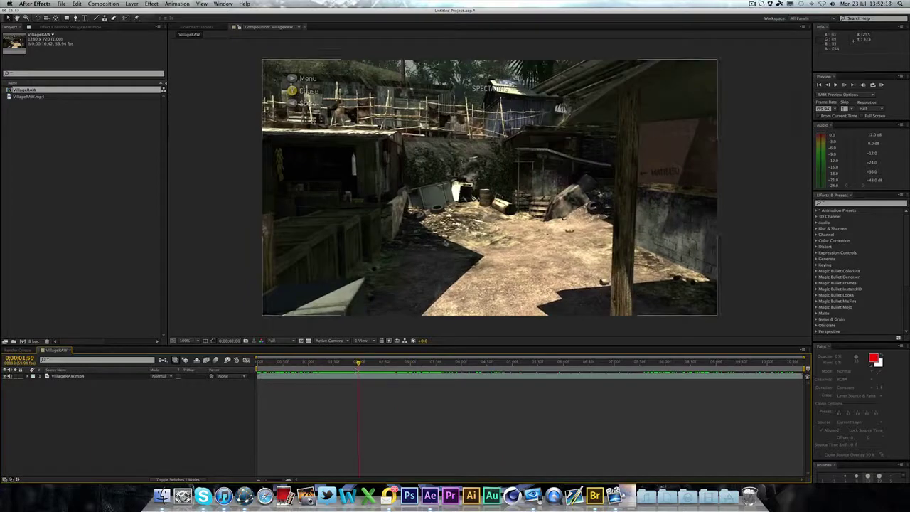
pyautogui.moveTo(353, 364); pyautogui.dragTo(327, 366)
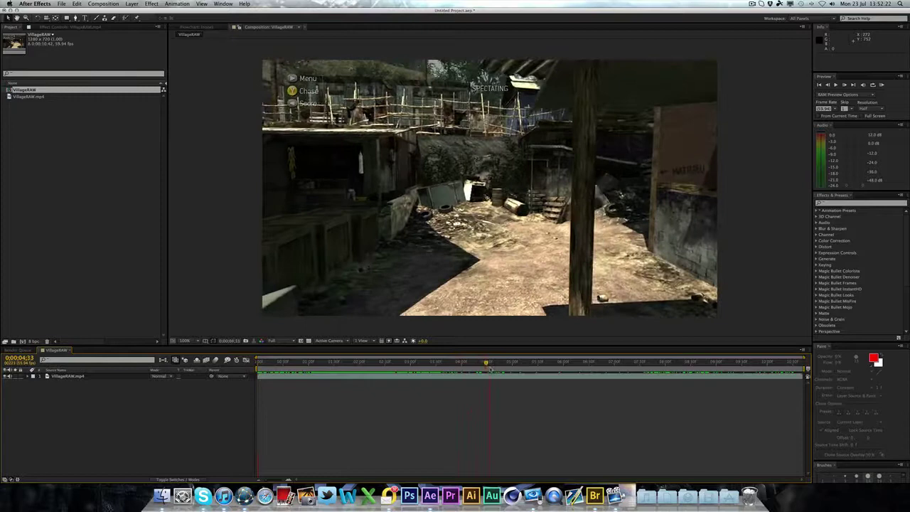
# End the work area at 0;00;08;00 and trim the VillageRAW composition to it
pyautogui.moveTo(641, 363); pyautogui.dragTo(665, 364)
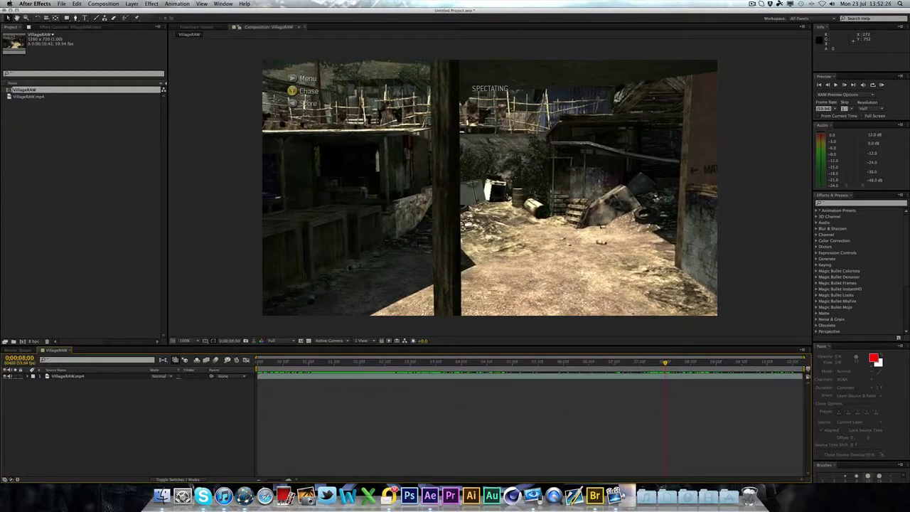
pyautogui.moveTo(803, 368); pyautogui.dragTo(666, 368)
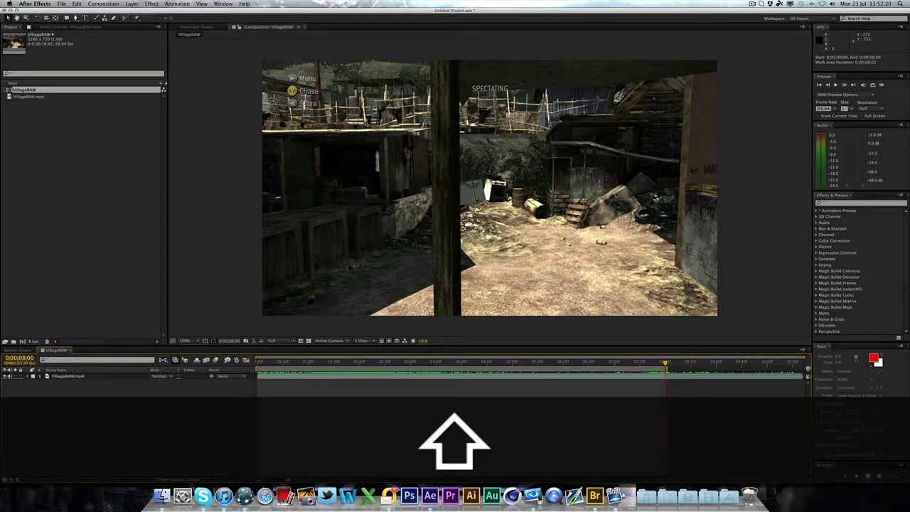
pyautogui.rightClick(607, 371)
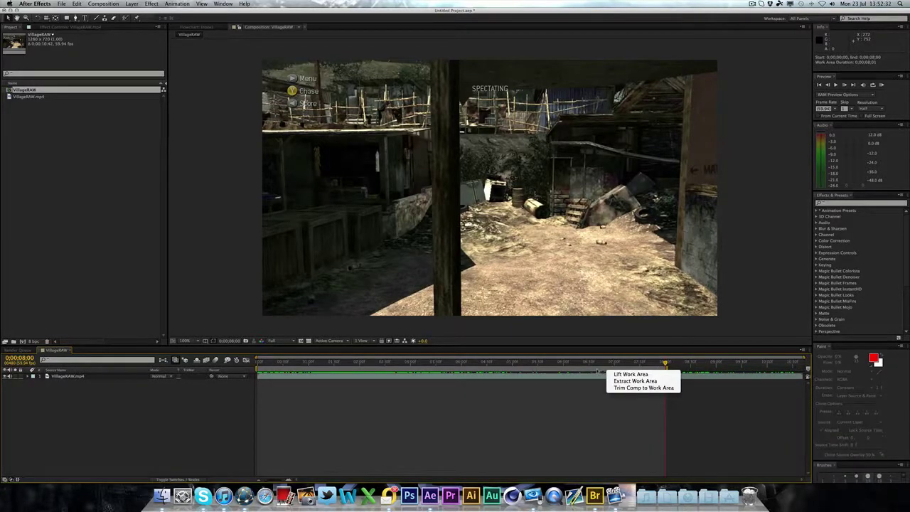
pyautogui.click(637, 387)
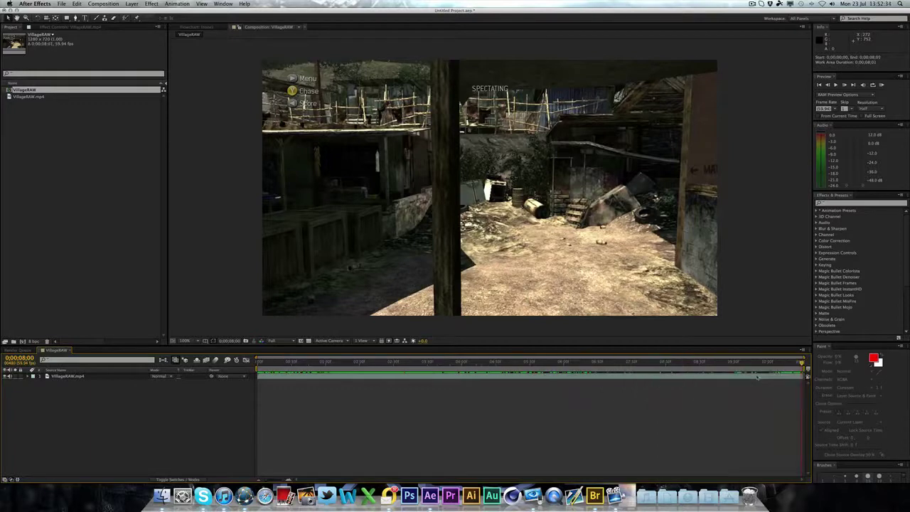
pyautogui.press('space')
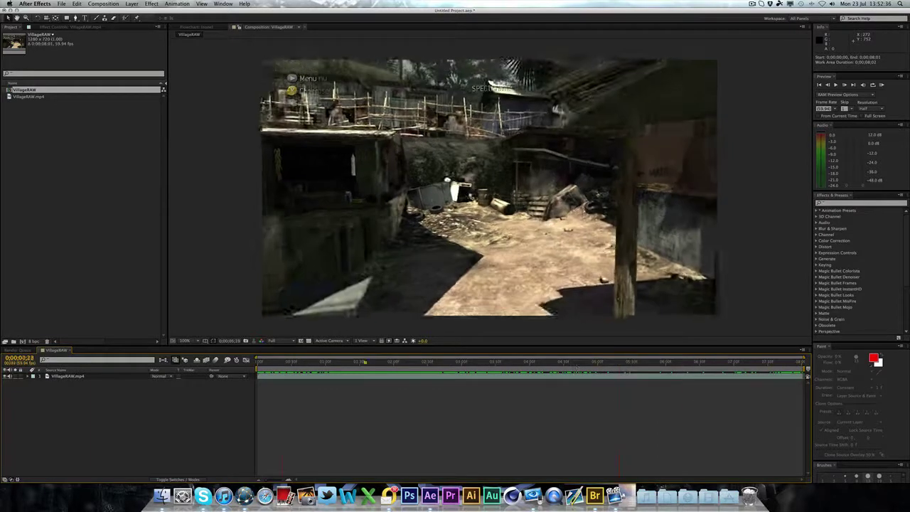
# Scale the VillageRAW.mp4 layer to 120% and shift it about 33 px left and 43 px up
pyautogui.click(284, 375)
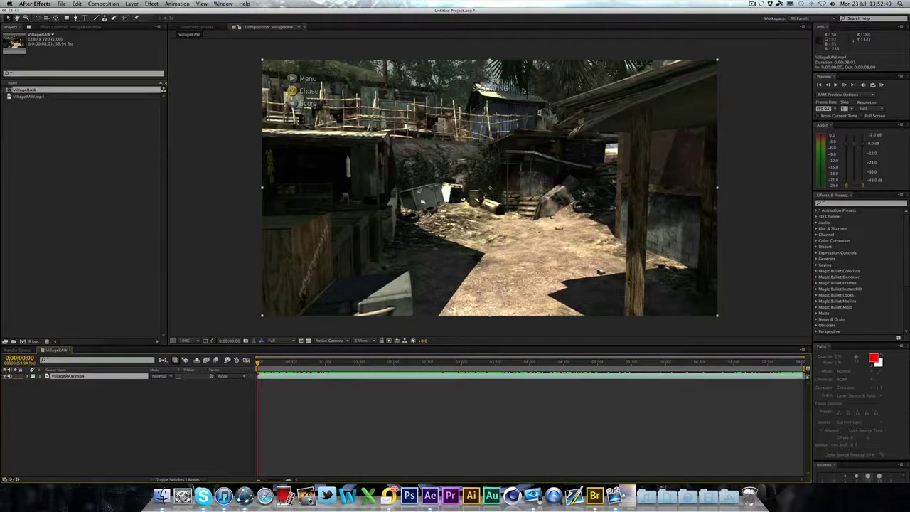
pyautogui.press('s')
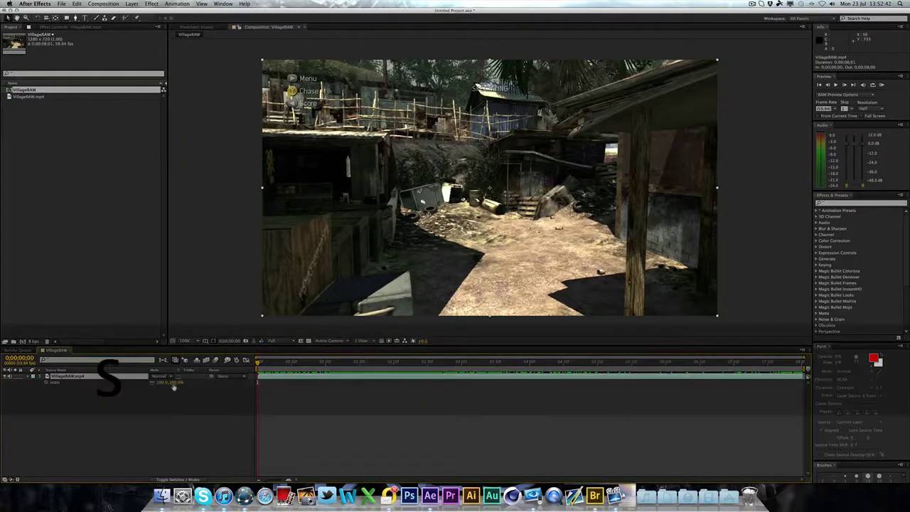
pyautogui.moveTo(174, 388); pyautogui.dragTo(188, 388)
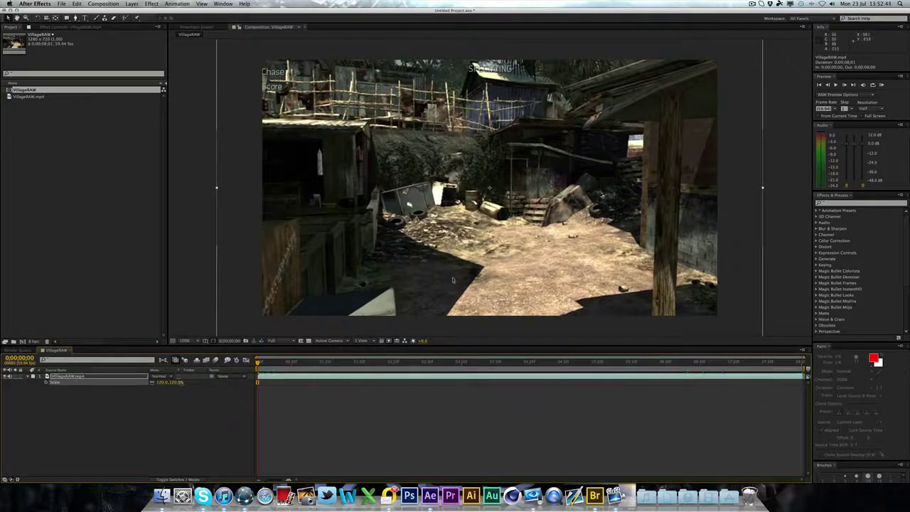
pyautogui.moveTo(452, 280); pyautogui.dragTo(441, 263)
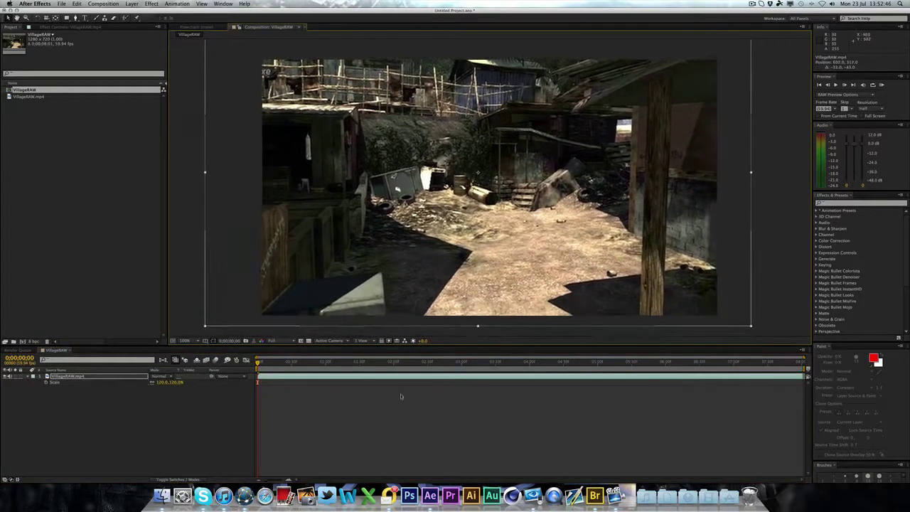
pyautogui.click(385, 437)
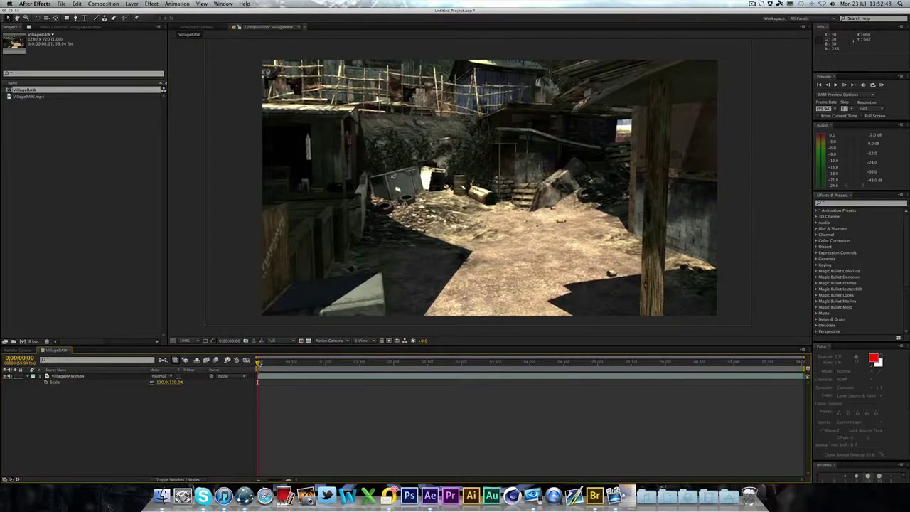
pyautogui.press('space')
# Add the VillageRAW composition to the render queue and open its output module settings
pyautogui.click(141, 132)
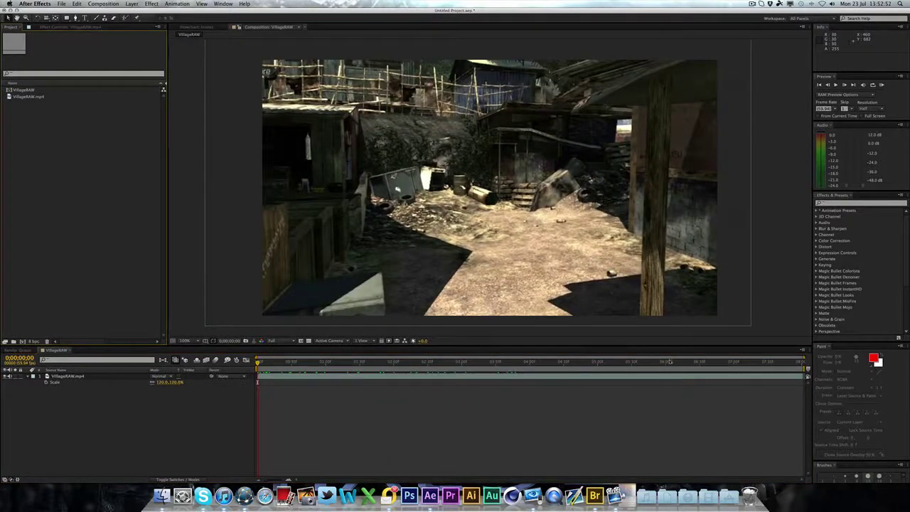
pyautogui.click(96, 3)
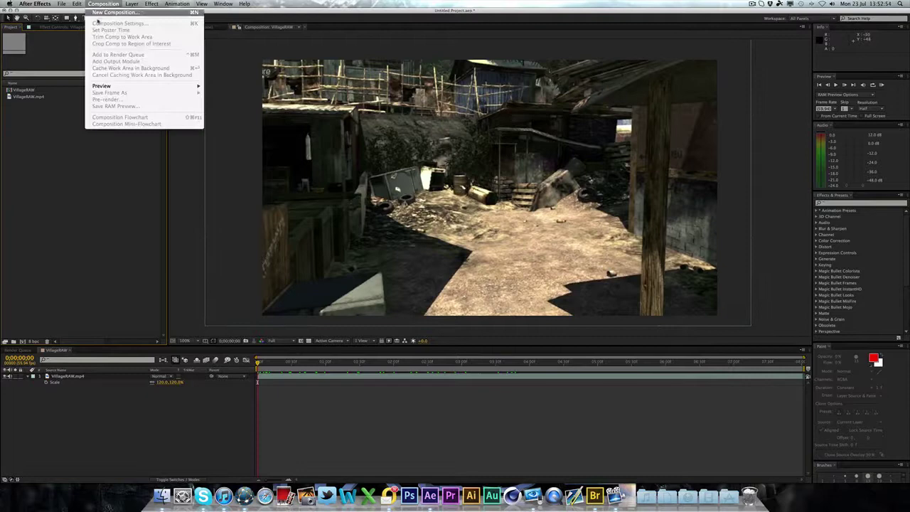
pyautogui.click(122, 219)
pyautogui.click(115, 390)
pyautogui.click(121, 4)
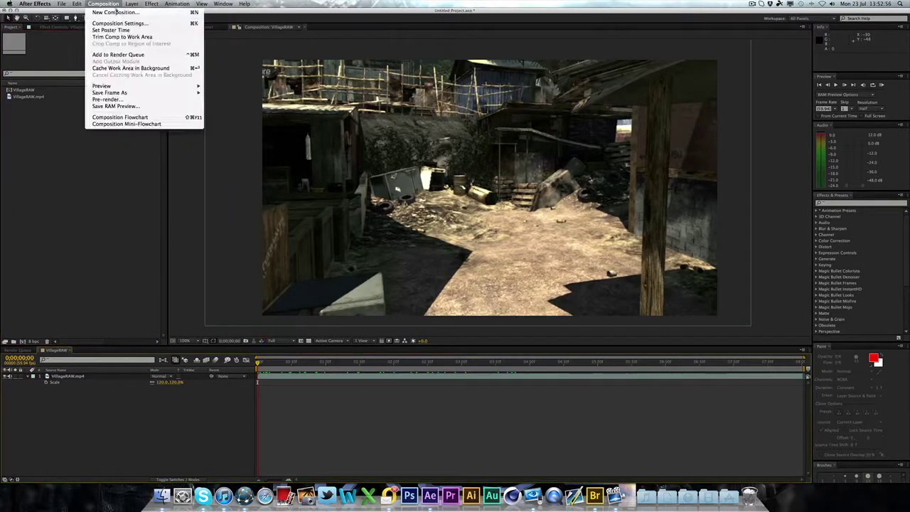
pyautogui.click(103, 327)
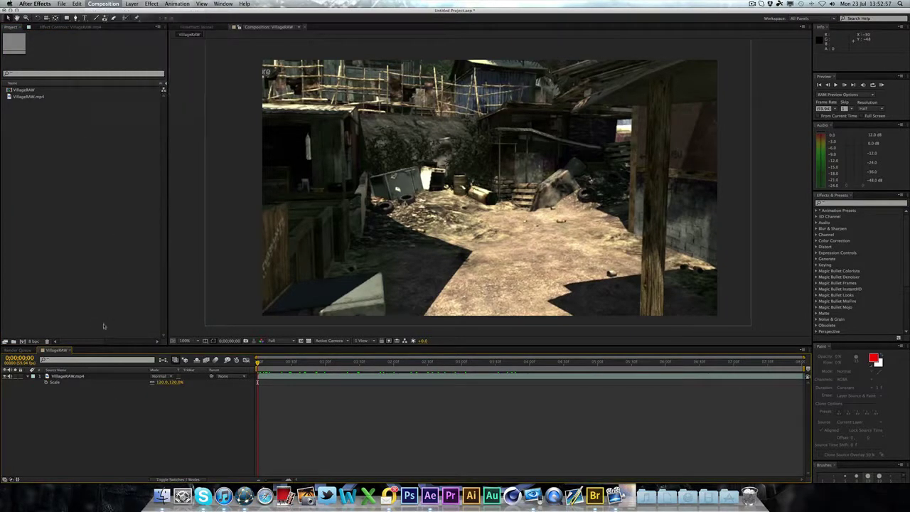
pyautogui.click(68, 397)
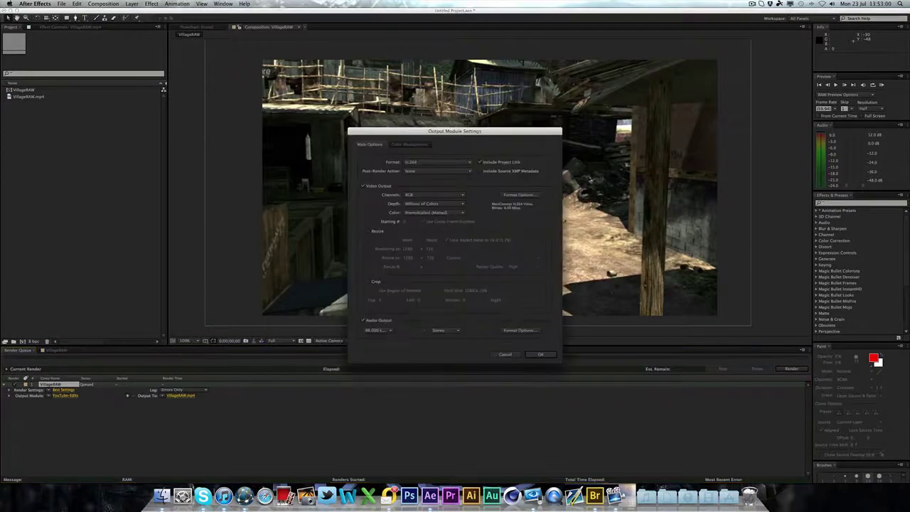
# Set the output format to QuickTime and turn off audio output
pyautogui.click(428, 164)
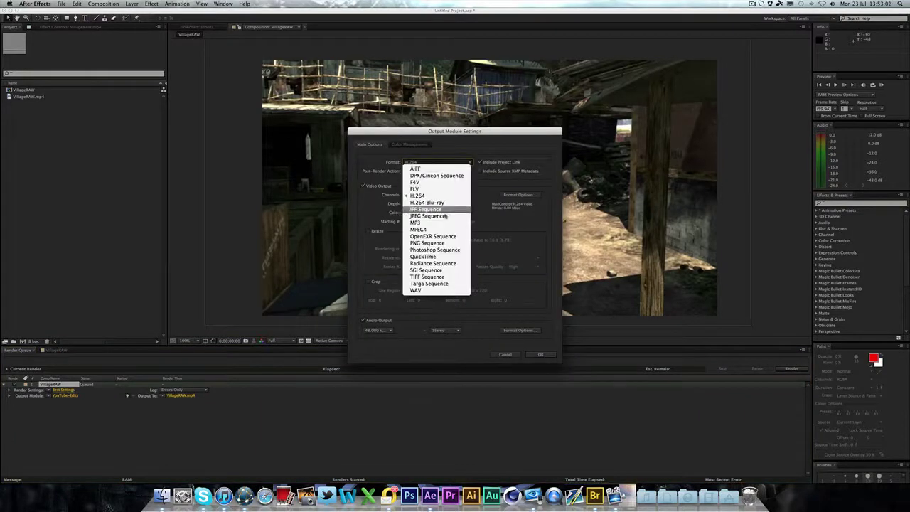
pyautogui.click(554, 189)
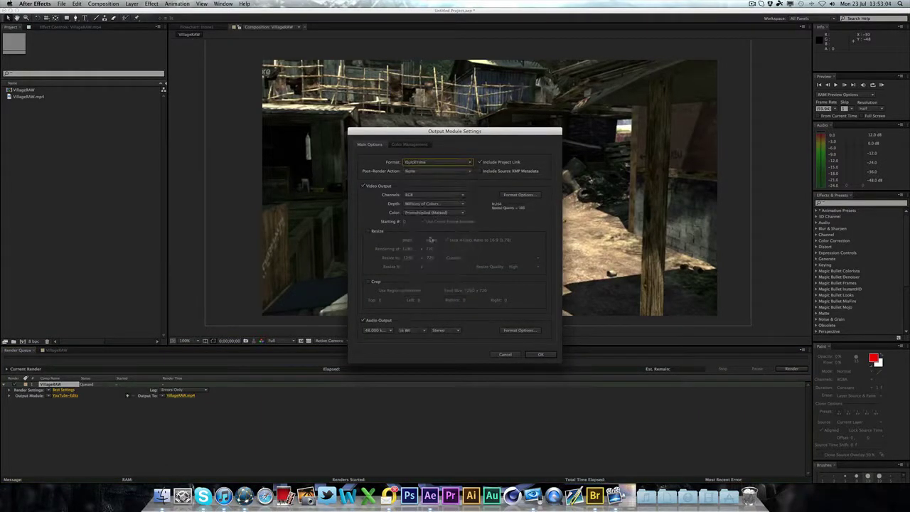
pyautogui.click(371, 322)
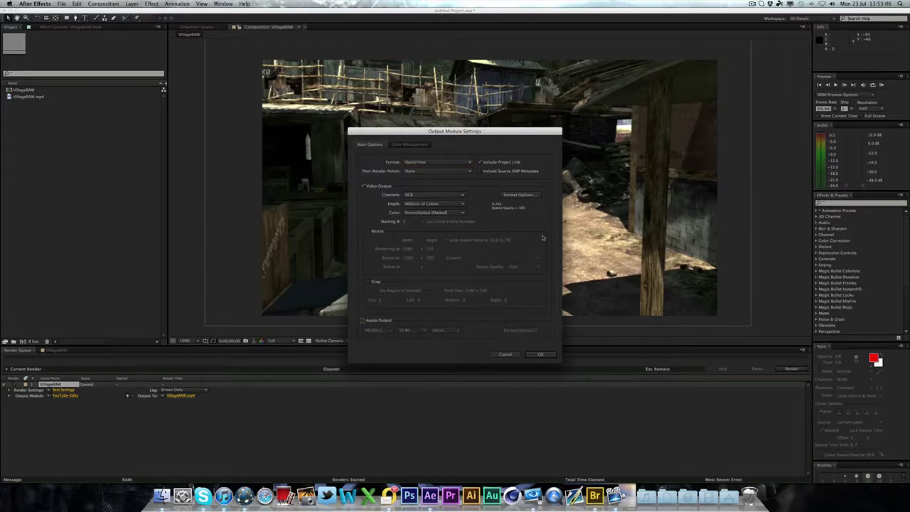
# Review the QuickTime video codec choices, keep H.264 at quality 100, and accept the format options
pyautogui.click(530, 195)
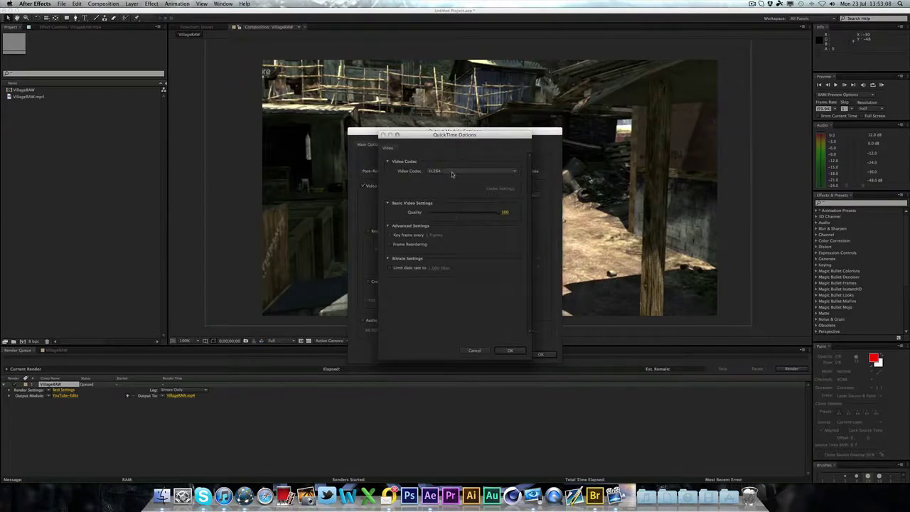
pyautogui.click(451, 172)
pyautogui.click(454, 172)
pyautogui.click(503, 214)
pyautogui.click(501, 170)
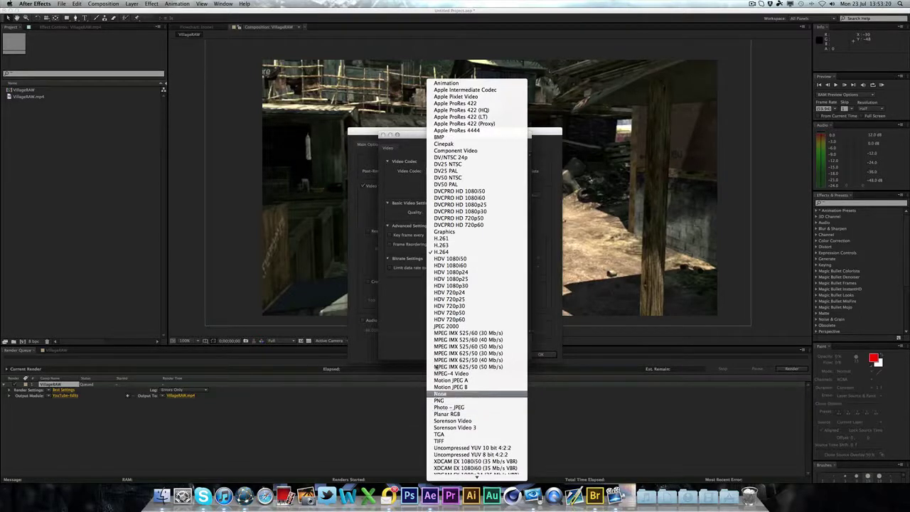
pyautogui.click(416, 341)
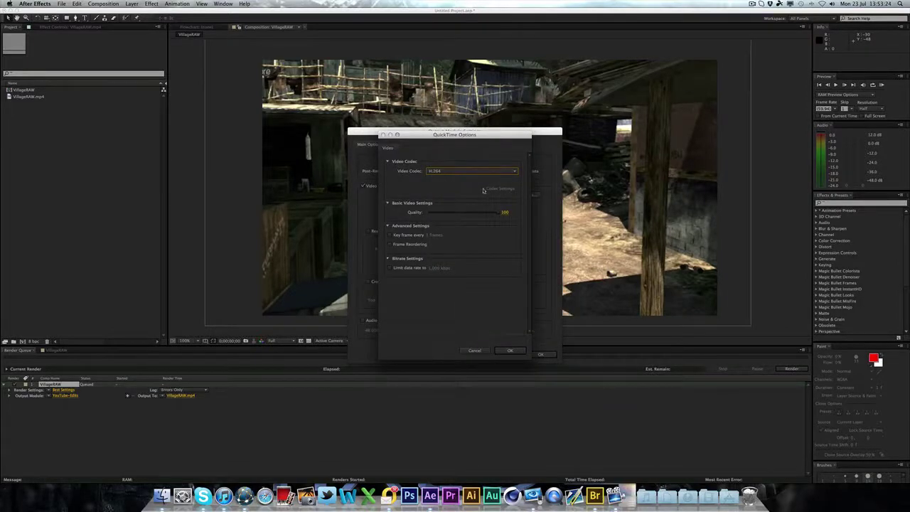
pyautogui.click(509, 352)
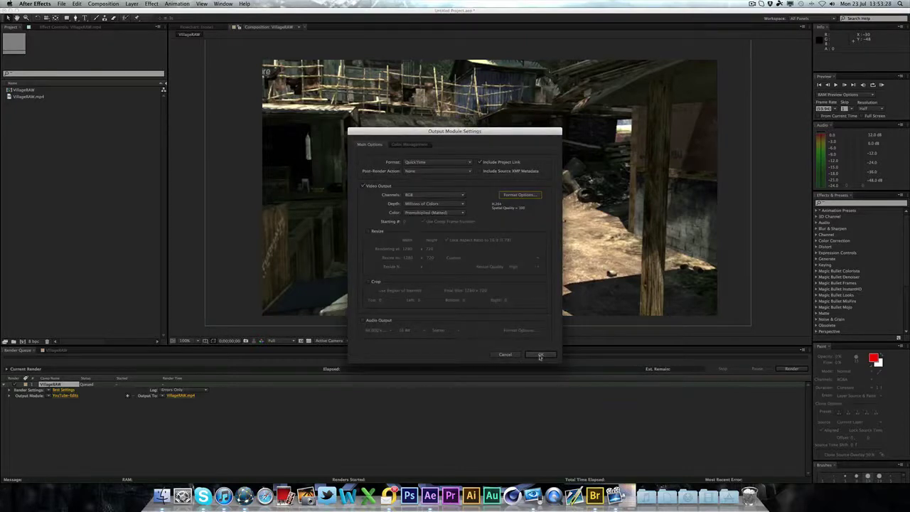
# Accept the output module settings, name the output movie VillageBoujou in the Tutorial folder, and start the render
pyautogui.click(540, 355)
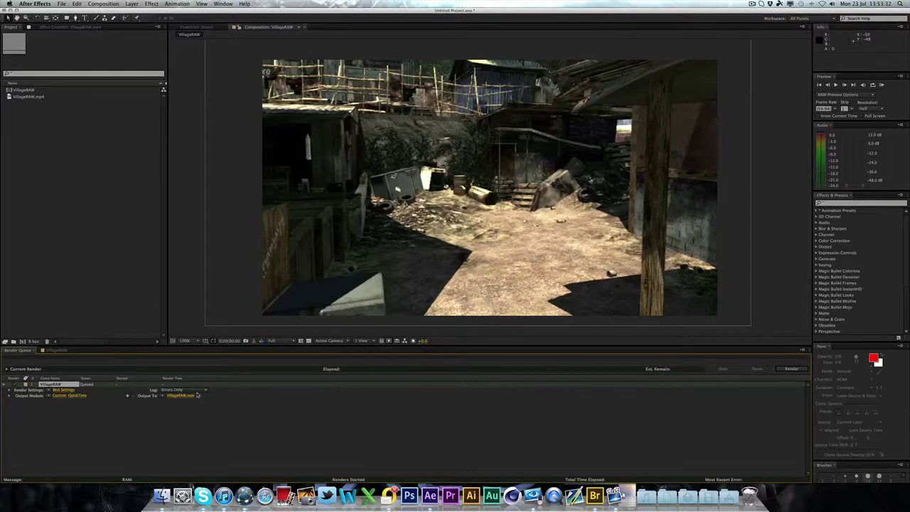
pyautogui.click(187, 396)
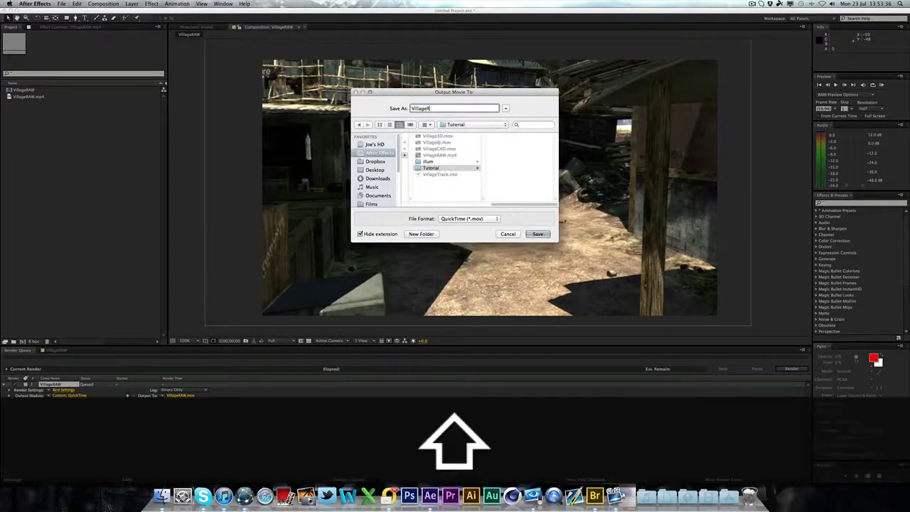
pyautogui.press('Return')
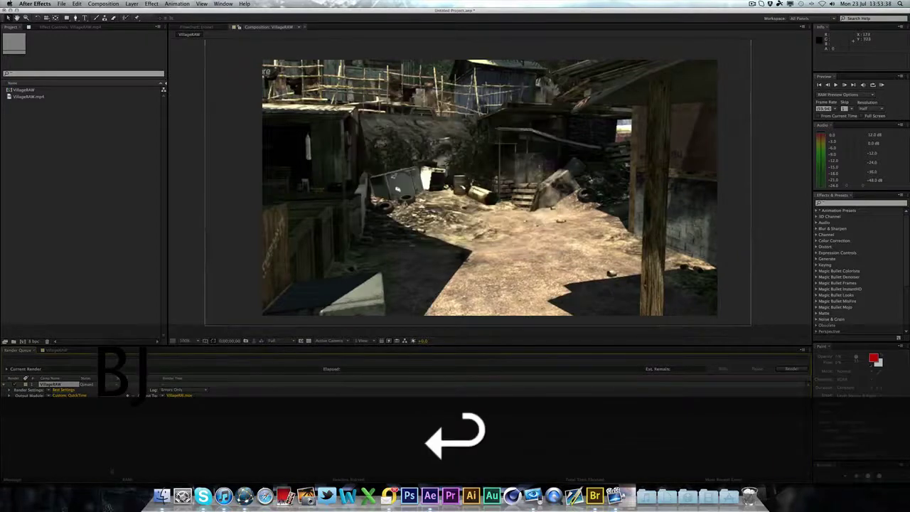
pyautogui.click(179, 395)
pyautogui.press('Right')
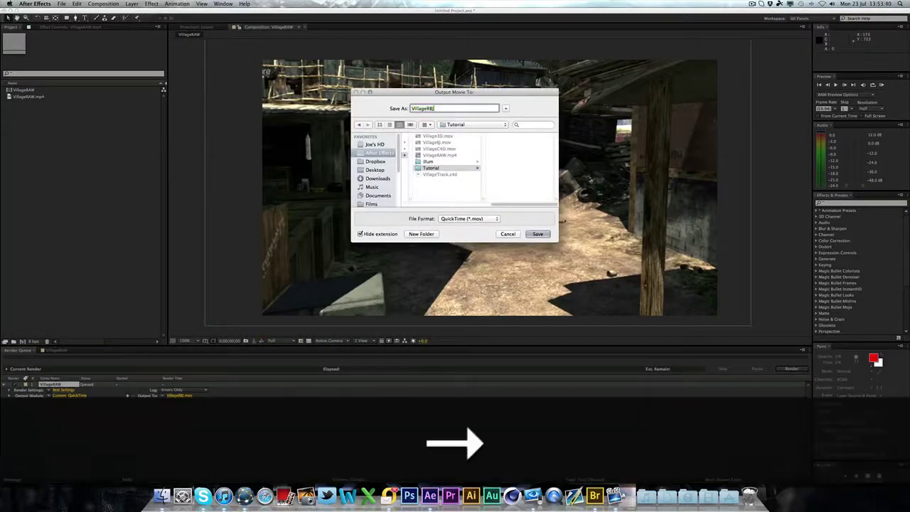
pyautogui.press('BackSpace')
pyautogui.press('BackSpace')
pyautogui.press('BackSpace')
pyautogui.write('Boujou')
pyautogui.press('Return')
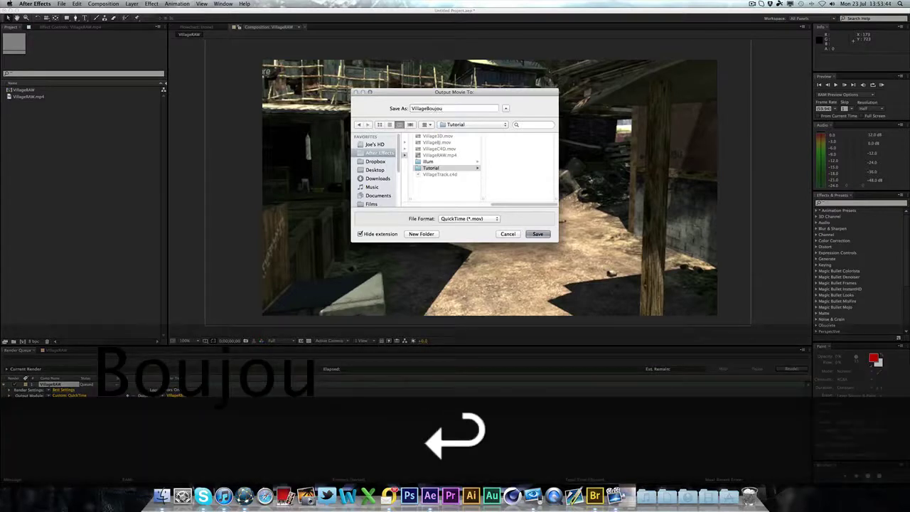
pyautogui.click(791, 369)
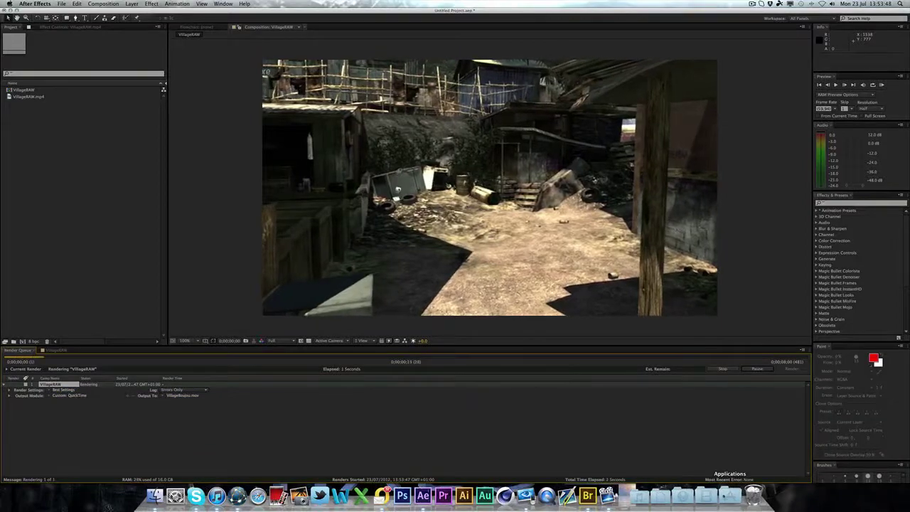
# Launch boujou from the boujou5.0 applications folder and return to After Effects to check the render's progress
pyautogui.click(729, 496)
pyautogui.click(506, 444)
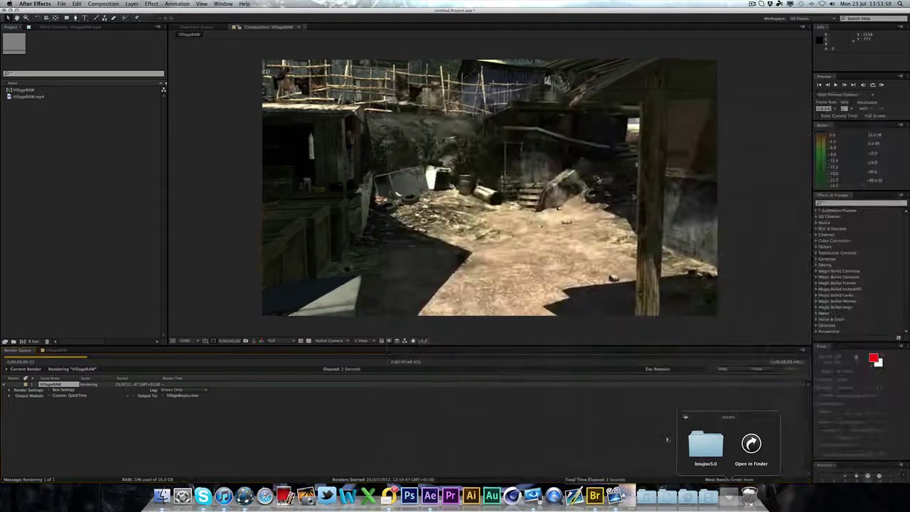
pyautogui.click(705, 445)
pyautogui.click(707, 399)
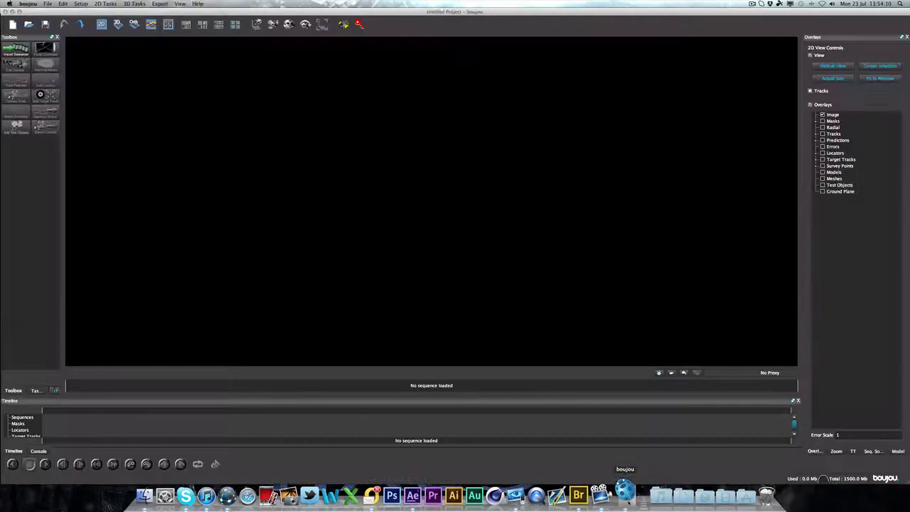
pyautogui.click(413, 496)
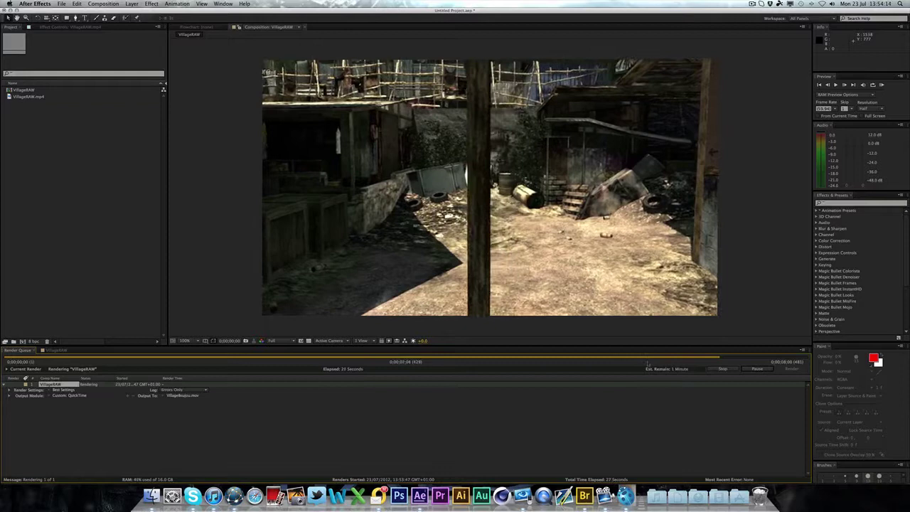
# Switch to Finder and locate the rendered VillageBoujou.mov under After Effects, ARTSIFY, DUEL Contest, VillageCine, Tutorial
pyautogui.click(151, 496)
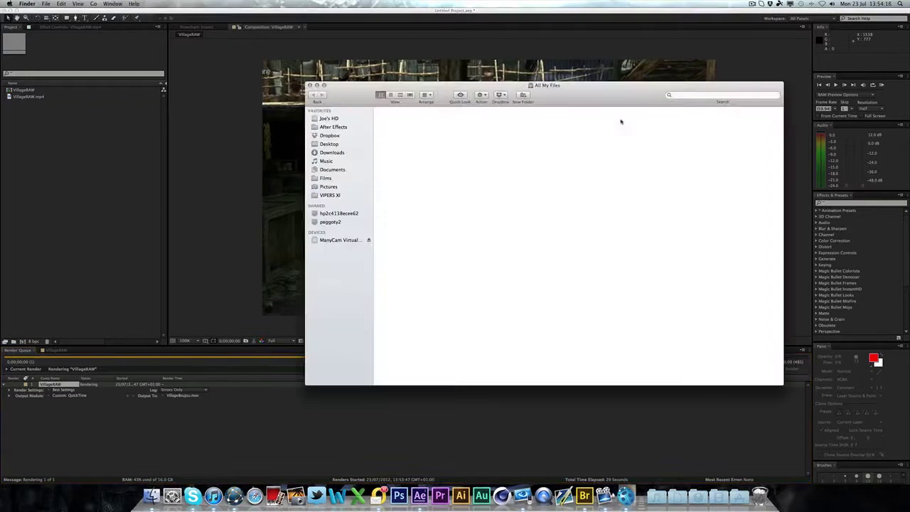
pyautogui.click(334, 128)
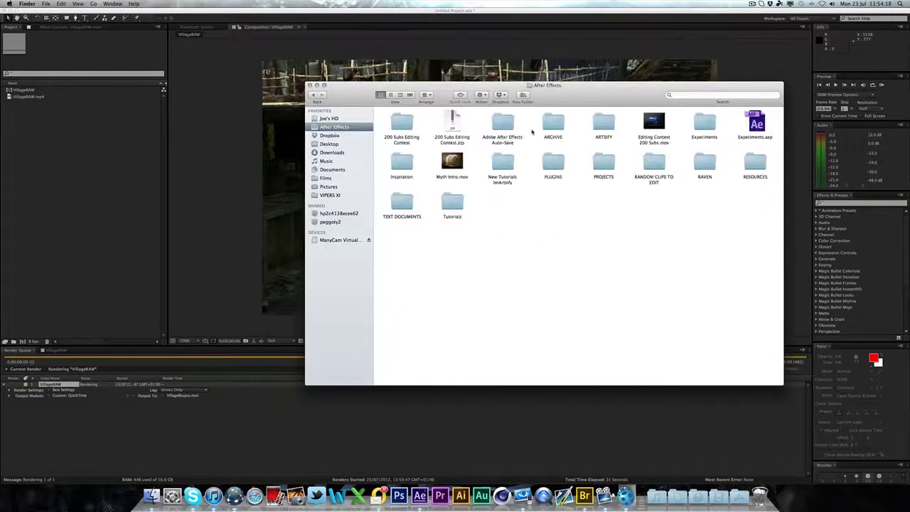
pyautogui.doubleClick(606, 124)
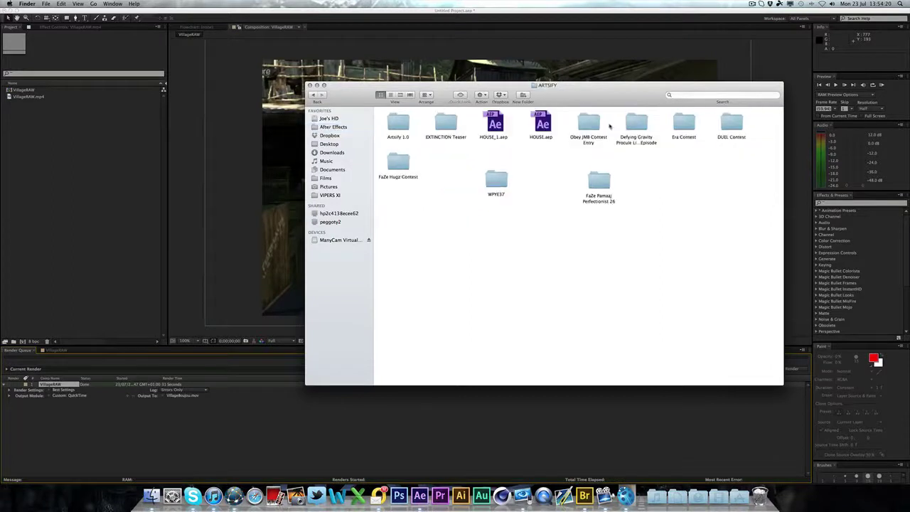
pyautogui.doubleClick(732, 124)
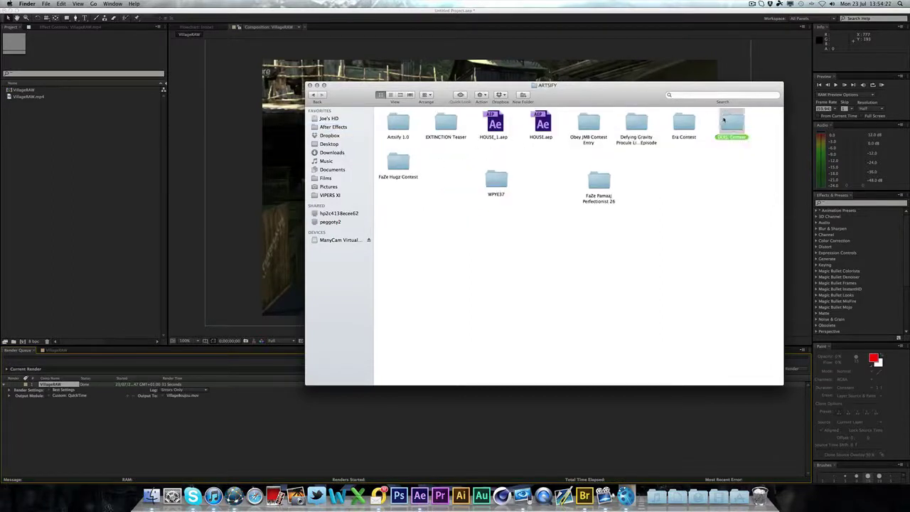
pyautogui.click(601, 124)
pyautogui.doubleClick(602, 125)
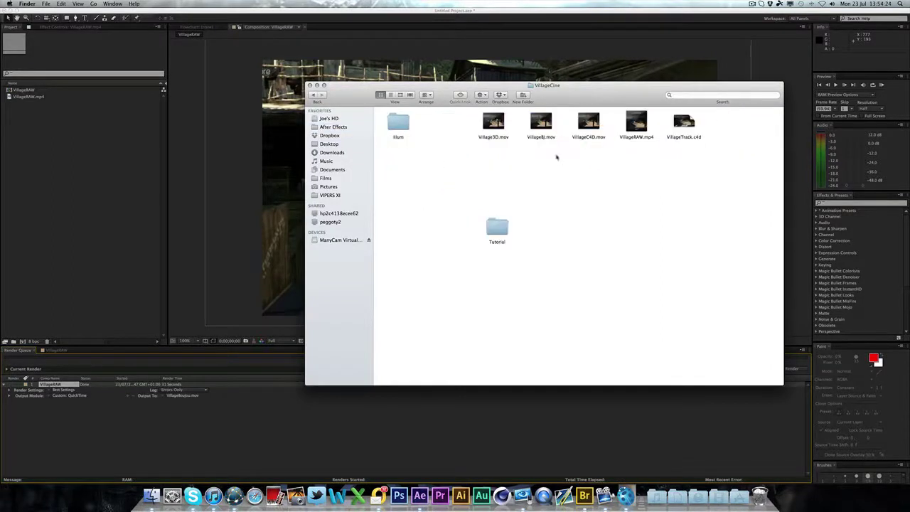
pyautogui.doubleClick(497, 227)
pyautogui.click(400, 125)
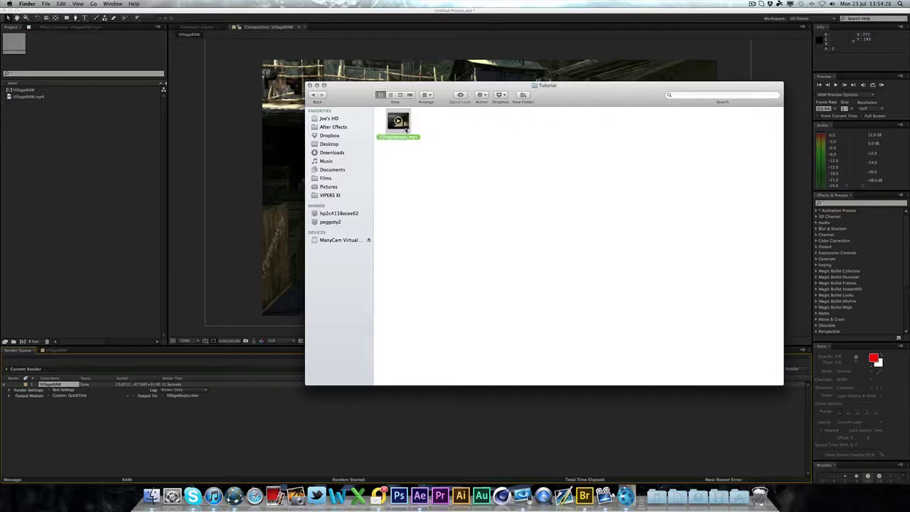
# Inspect the file information of VillageBoujou.mov for its size, and close the information window
pyautogui.rightClick(406, 127)
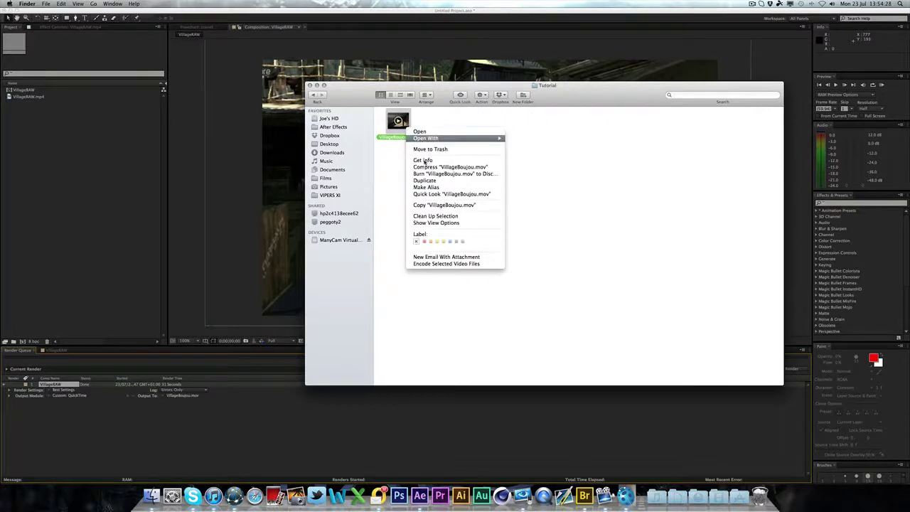
pyautogui.click(424, 161)
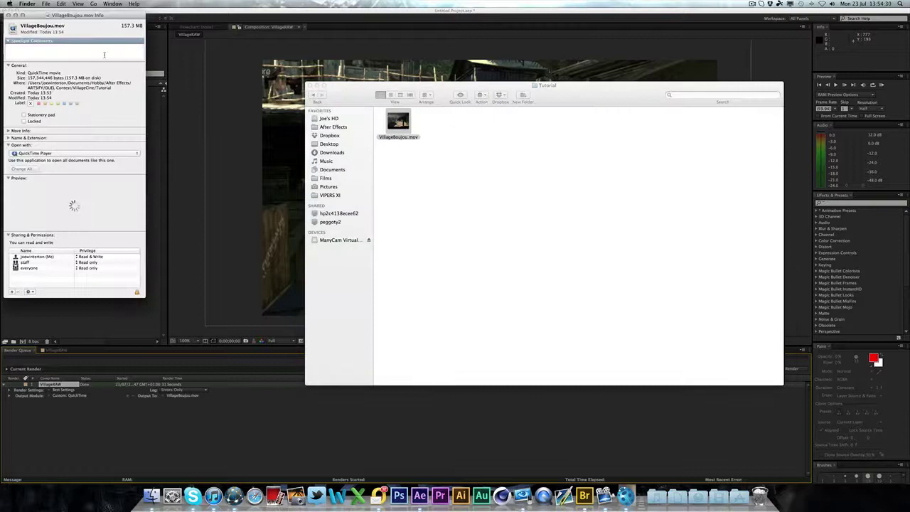
pyautogui.moveTo(120, 15); pyautogui.dragTo(278, 86)
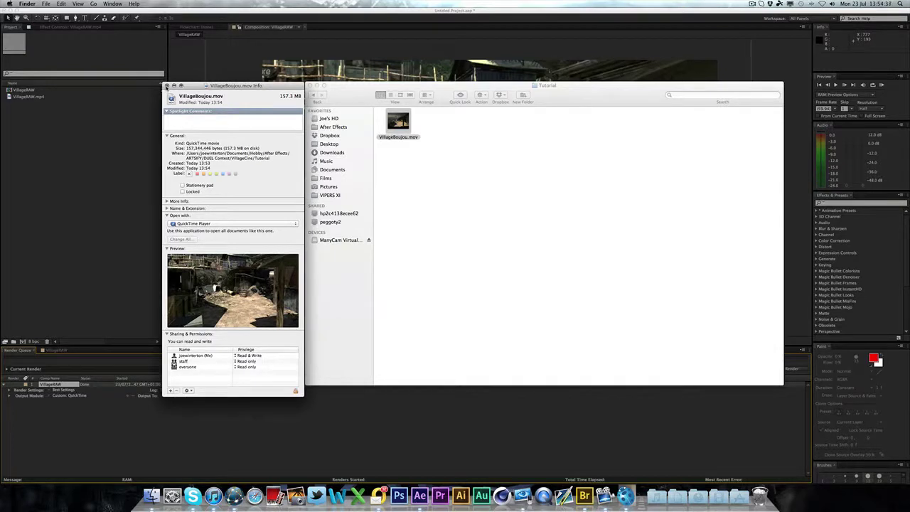
pyautogui.click(167, 86)
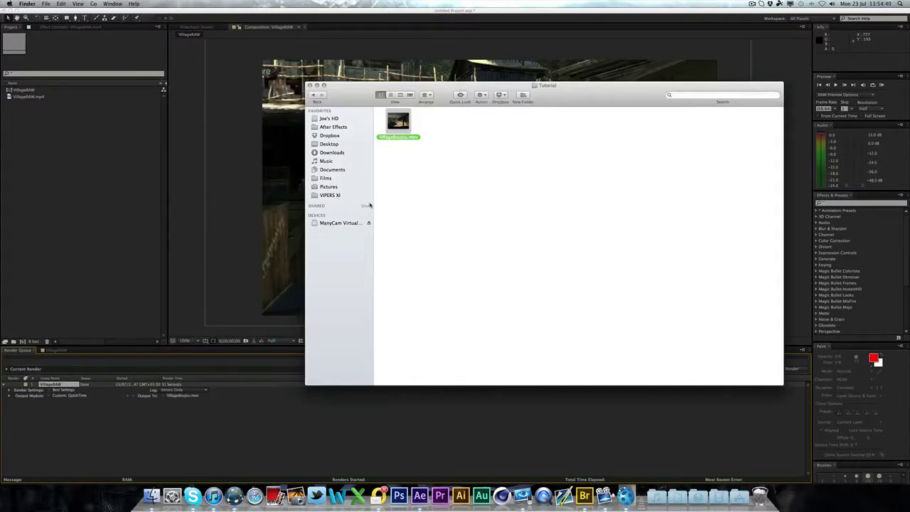
pyautogui.click(366, 206)
pyautogui.click(408, 203)
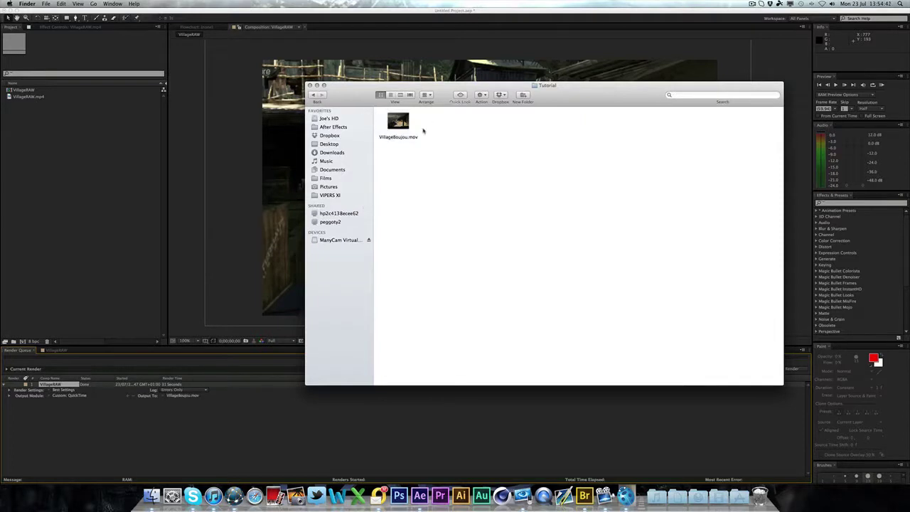
# Switch to boujou and choose VillageBoujou.mov from Documents/Hobby/After Effects/ARTSIFY/DUEL Contest/VillageCine/Tutorial as the image sequence to import
pyautogui.click(626, 496)
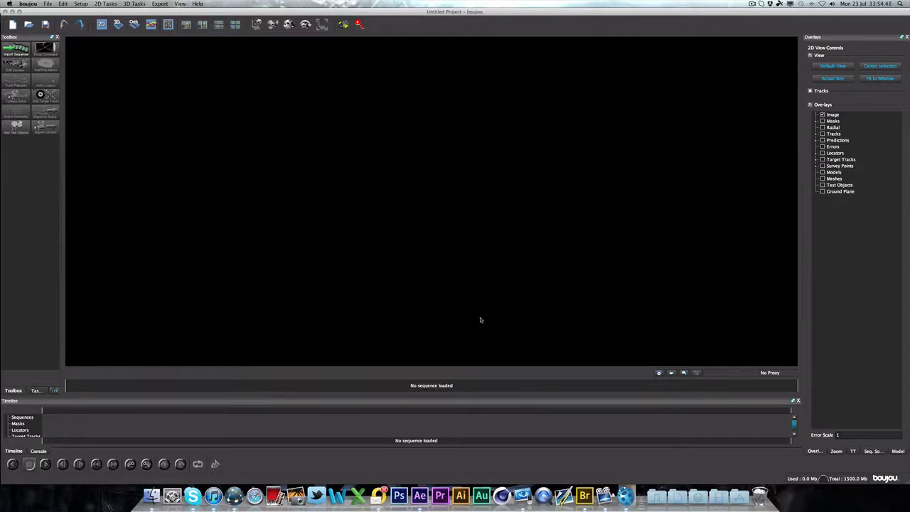
pyautogui.click(16, 49)
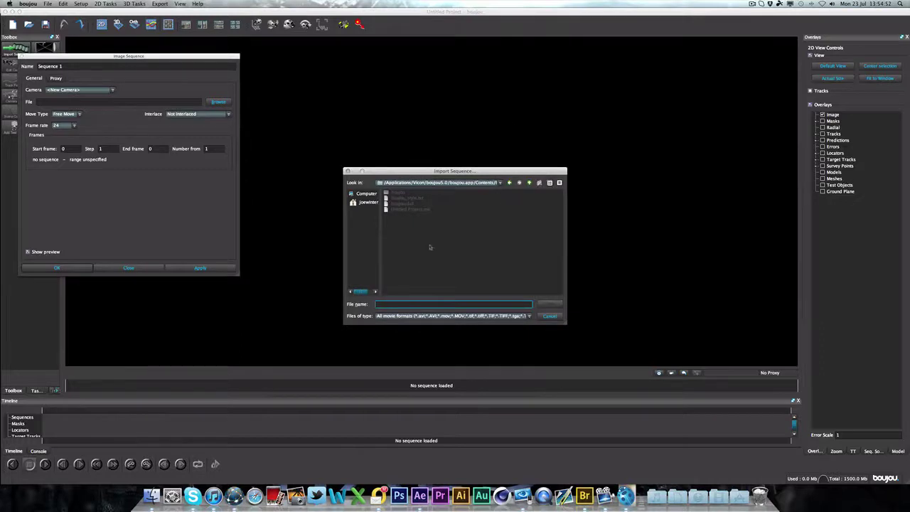
pyautogui.click(363, 203)
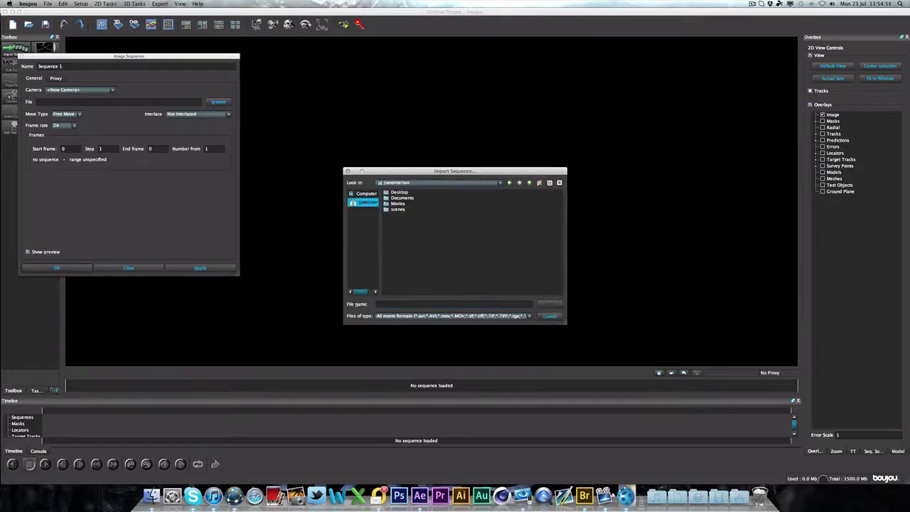
pyautogui.doubleClick(402, 197)
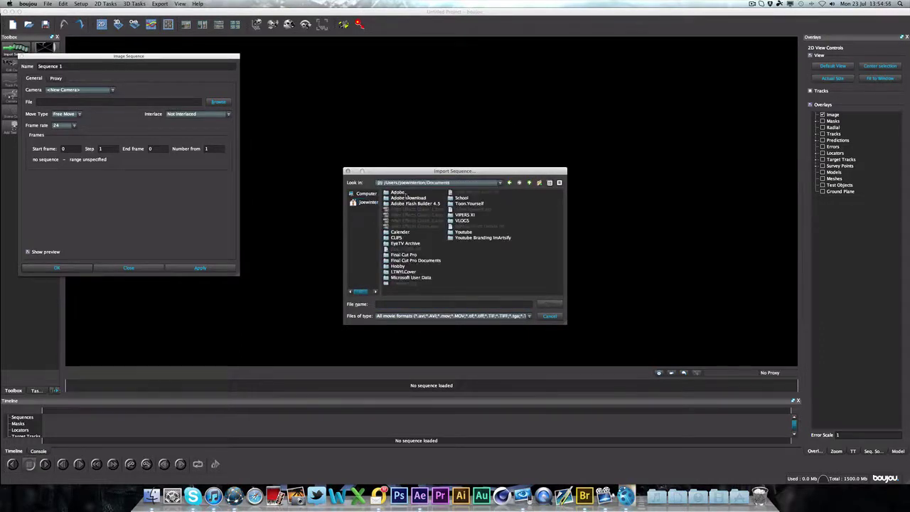
pyautogui.doubleClick(396, 267)
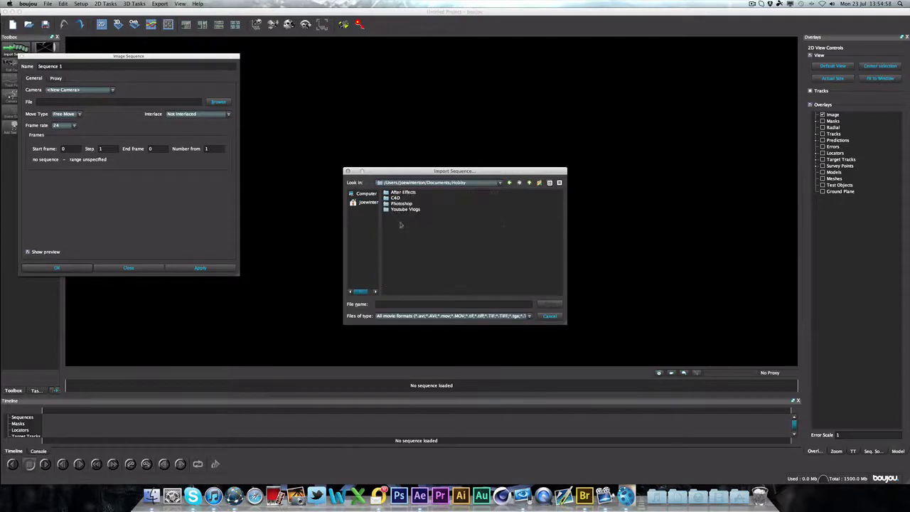
pyautogui.doubleClick(403, 195)
pyautogui.doubleClick(400, 215)
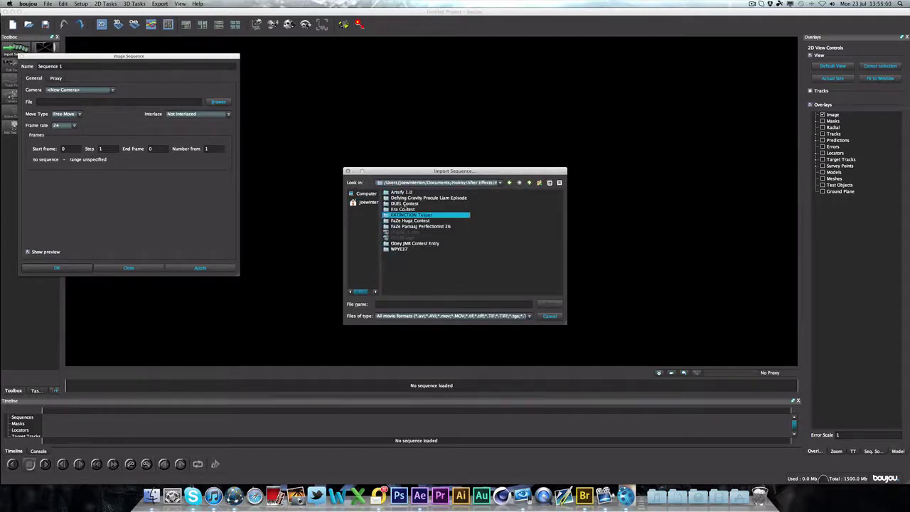
pyautogui.doubleClick(402, 205)
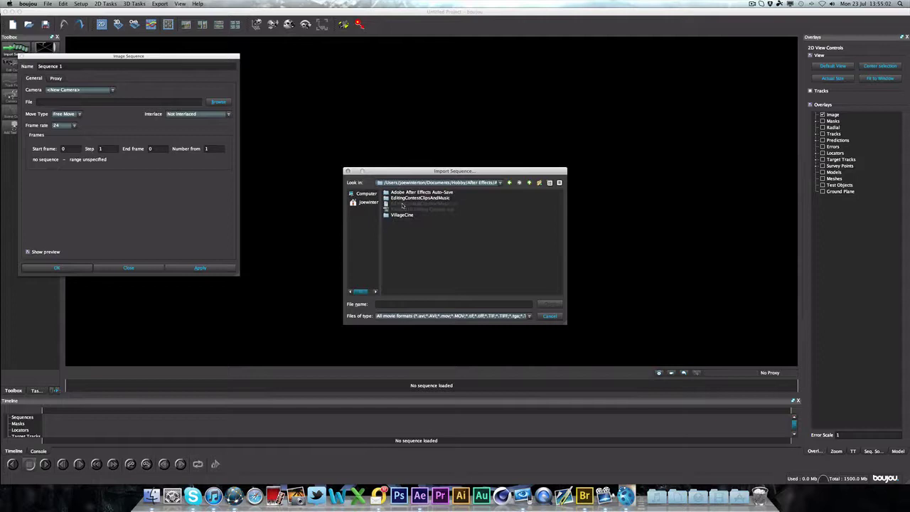
pyautogui.doubleClick(396, 215)
pyautogui.doubleClick(402, 193)
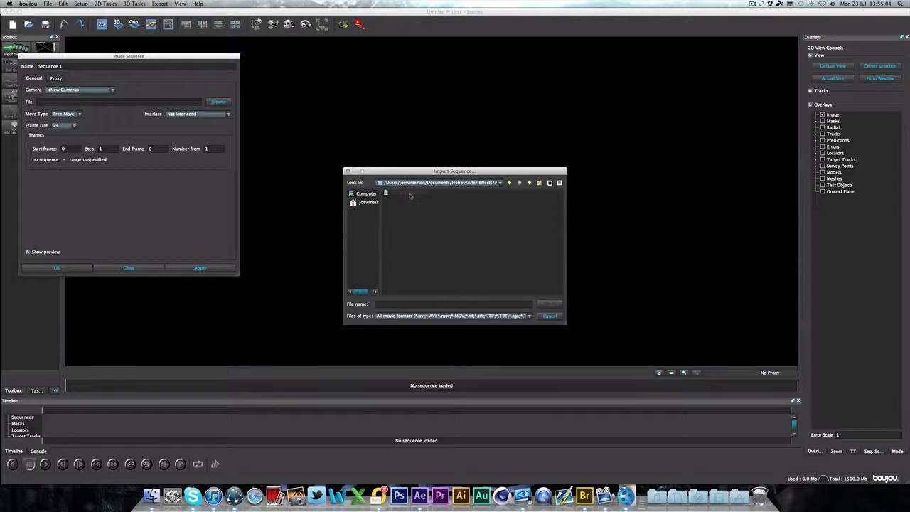
pyautogui.click(411, 193)
pyautogui.click(546, 304)
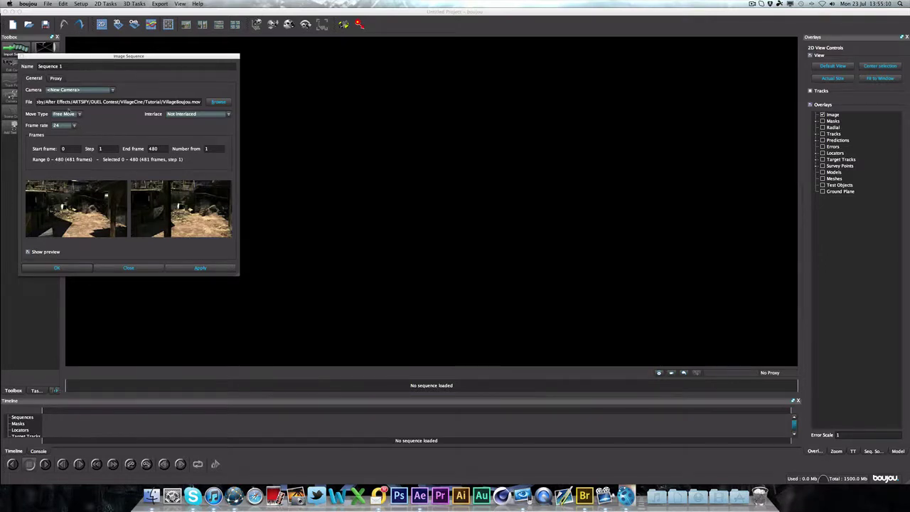
# Set the image sequence's frame rate to 59.94 with Free Move kept, and apply the import
pyautogui.click(73, 127)
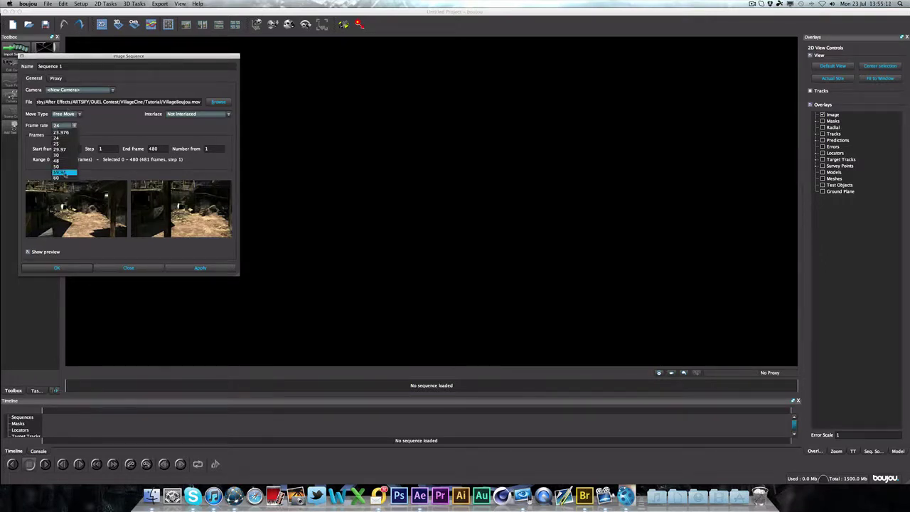
pyautogui.click(63, 174)
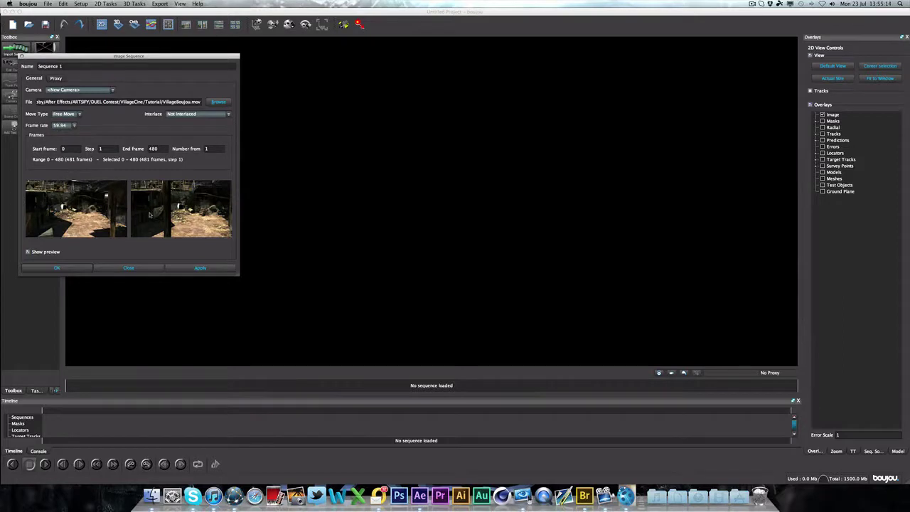
pyautogui.click(202, 271)
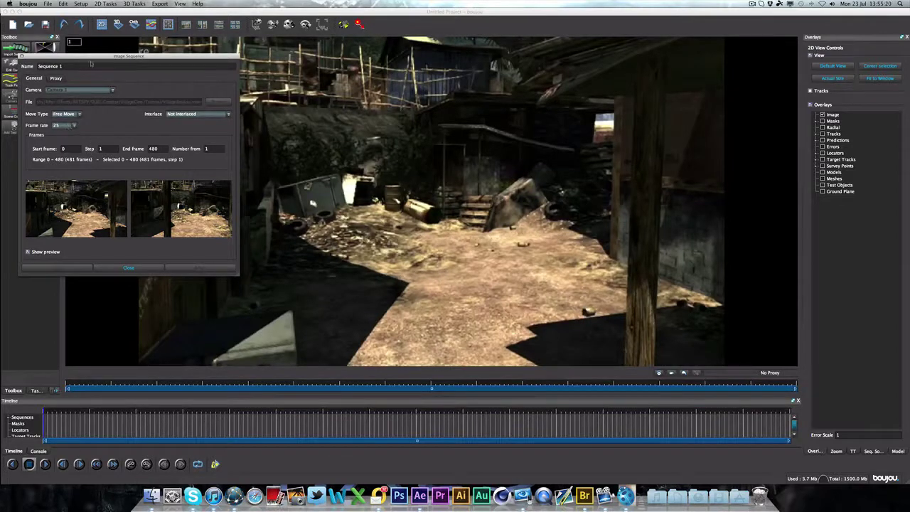
# Set the frame rate of the loaded Sequence 1 to 59.94 again
pyautogui.moveTo(94, 60); pyautogui.dragTo(397, 100)
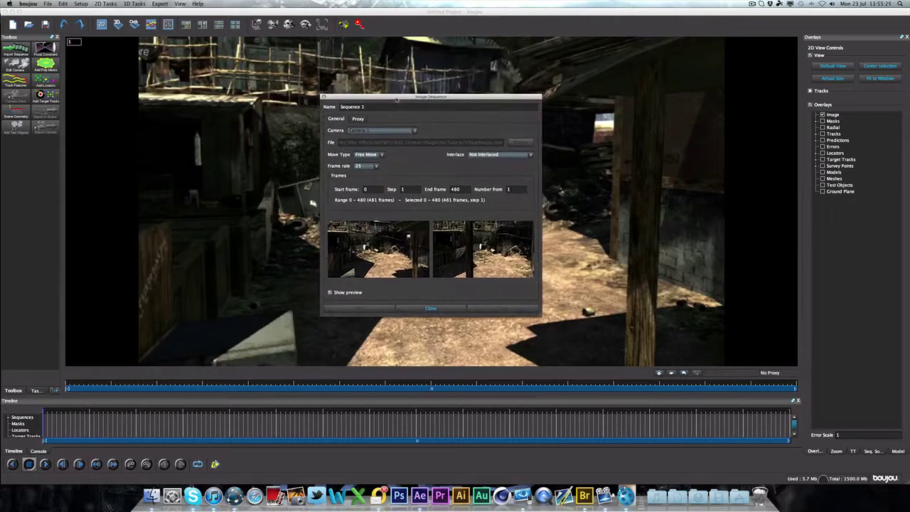
pyautogui.click(377, 166)
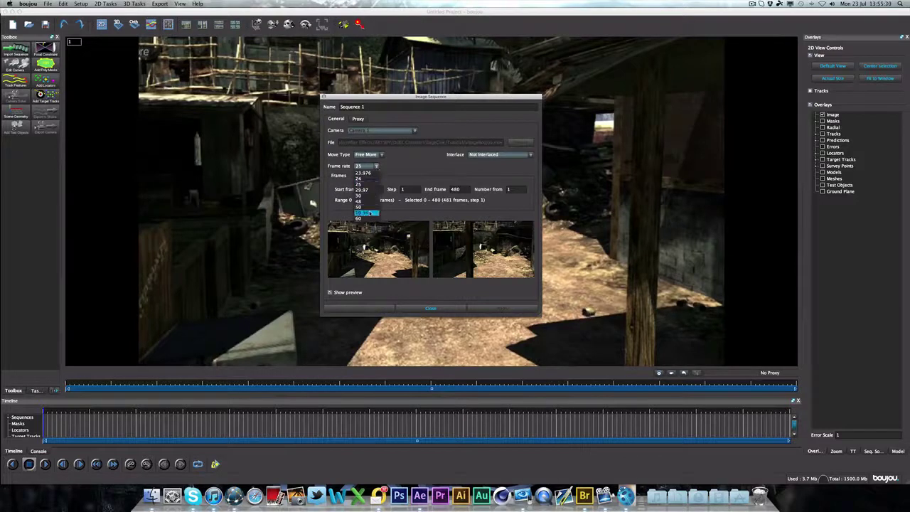
pyautogui.click(391, 209)
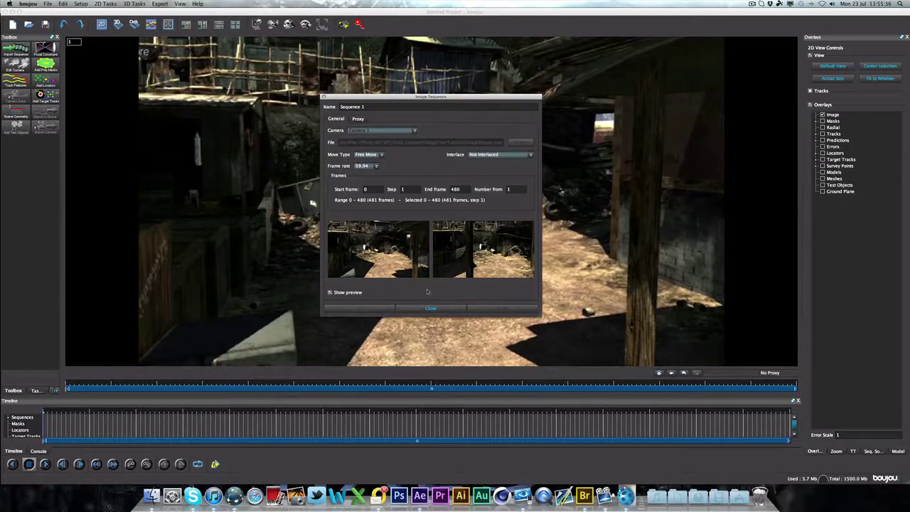
# Close the image sequence settings and play through the imported footage to review it from the start
pyautogui.click(430, 308)
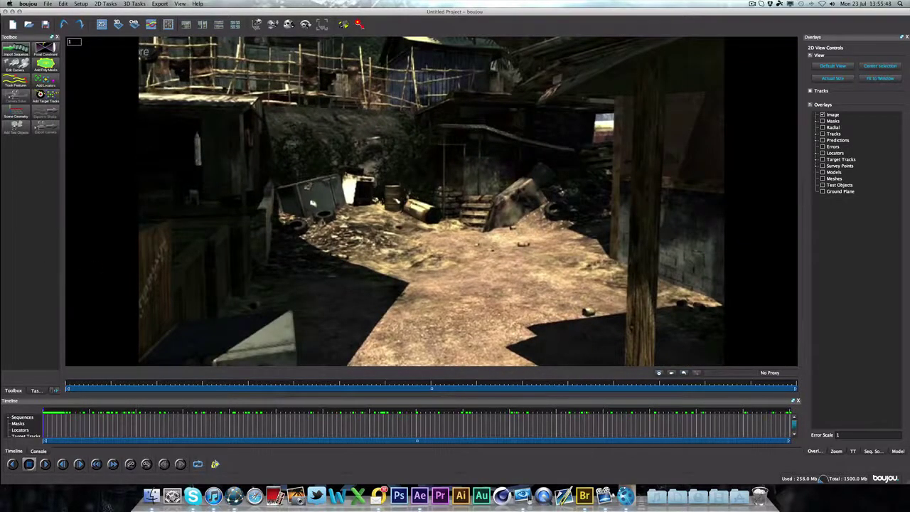
pyautogui.moveTo(46, 412); pyautogui.dragTo(18, 416)
pyautogui.moveTo(67, 412); pyautogui.dragTo(44, 413)
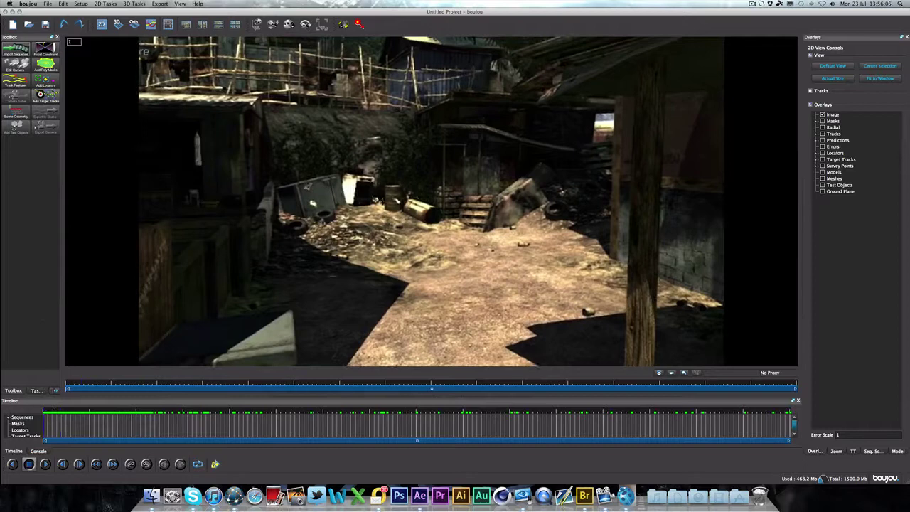
# Draw a closed seven-point polygon mask around the rubble pile and containers in the village background at frame 1
pyautogui.click(45, 65)
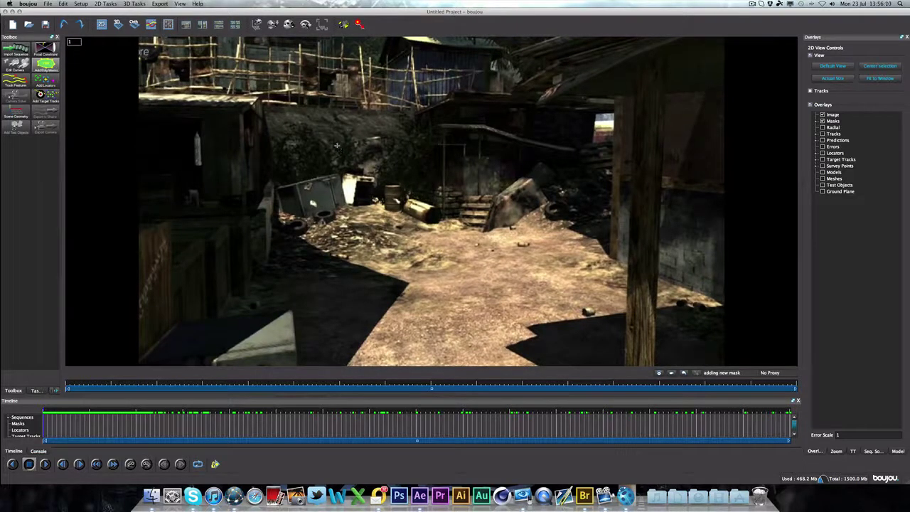
pyautogui.click(261, 218)
pyautogui.click(300, 271)
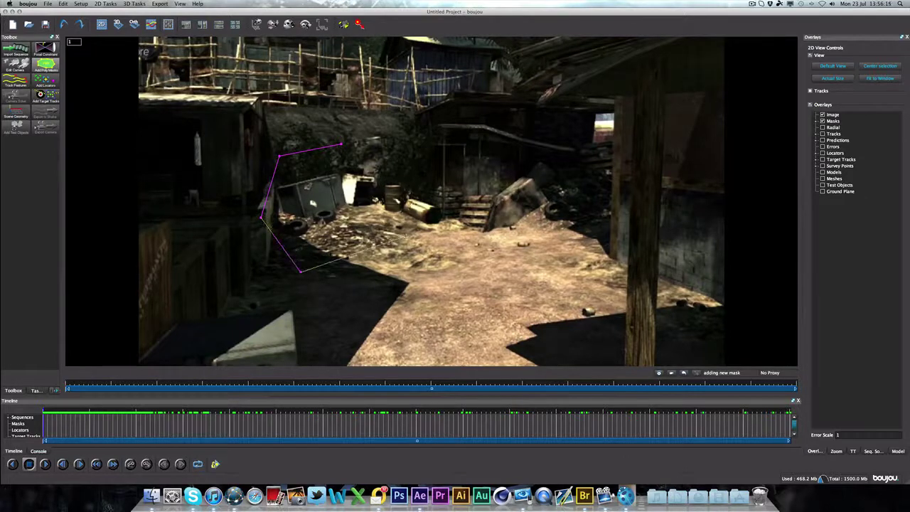
pyautogui.click(408, 239)
pyautogui.click(420, 202)
pyautogui.click(341, 147)
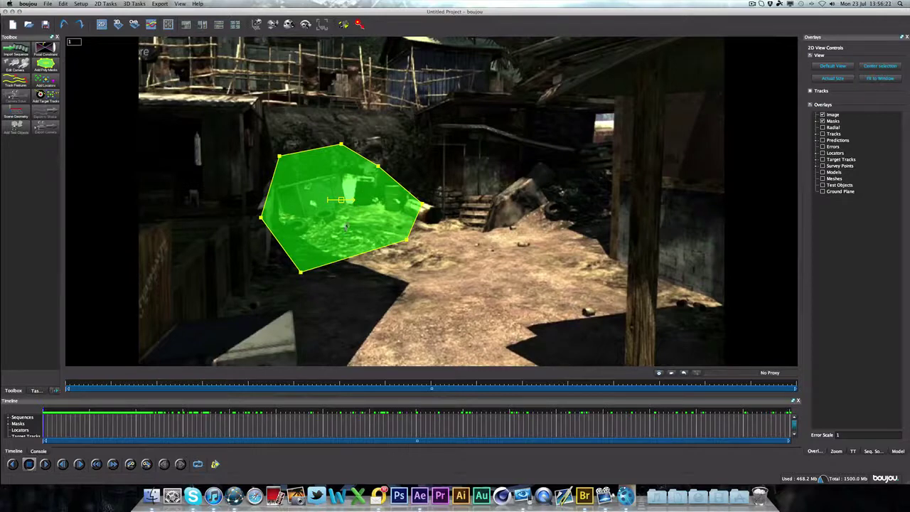
# Reshape the polygon mask at frame 174, pulling its points inward to a flatter outline over the containers and rubble
pyautogui.moveTo(46, 413); pyautogui.dragTo(313, 413)
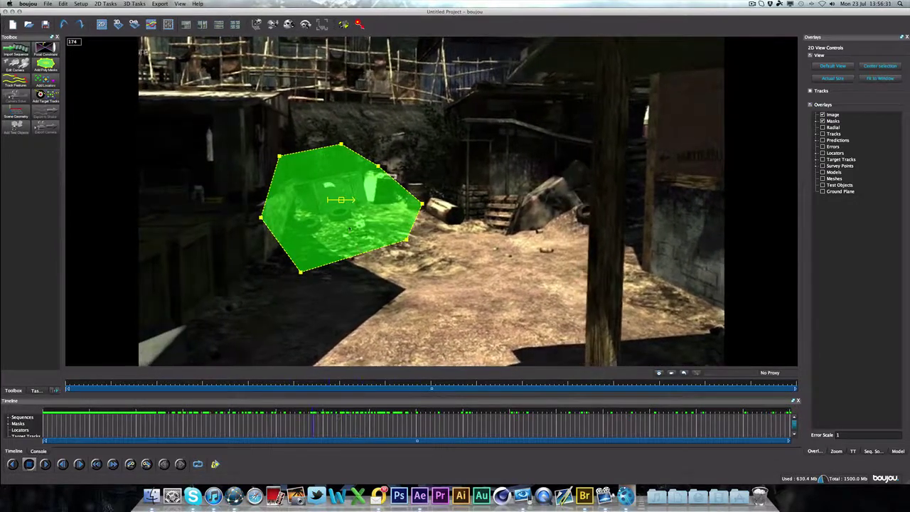
pyautogui.moveTo(341, 146); pyautogui.dragTo(341, 171)
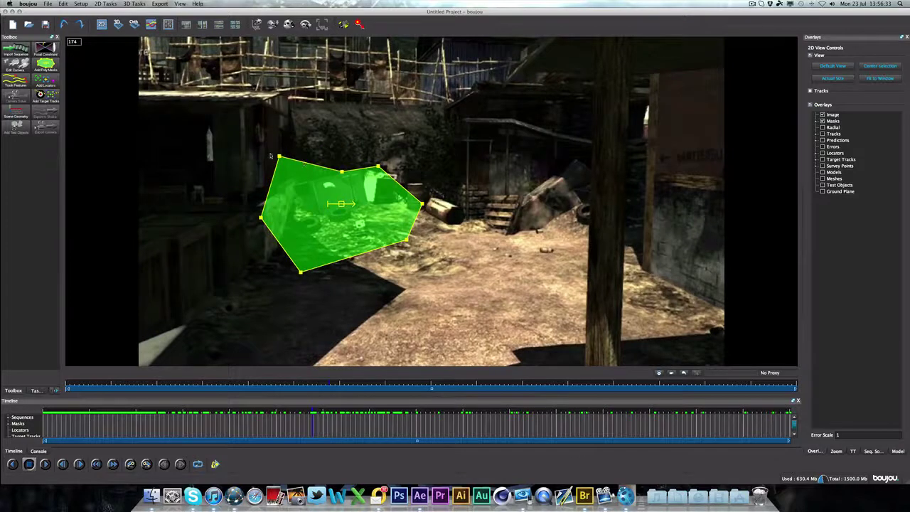
pyautogui.moveTo(279, 156); pyautogui.dragTo(298, 184)
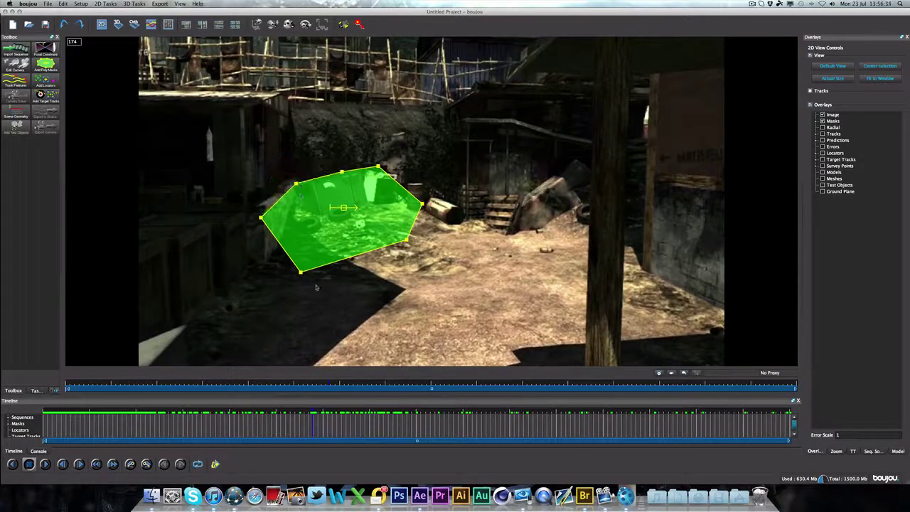
pyautogui.moveTo(302, 272); pyautogui.dragTo(308, 231)
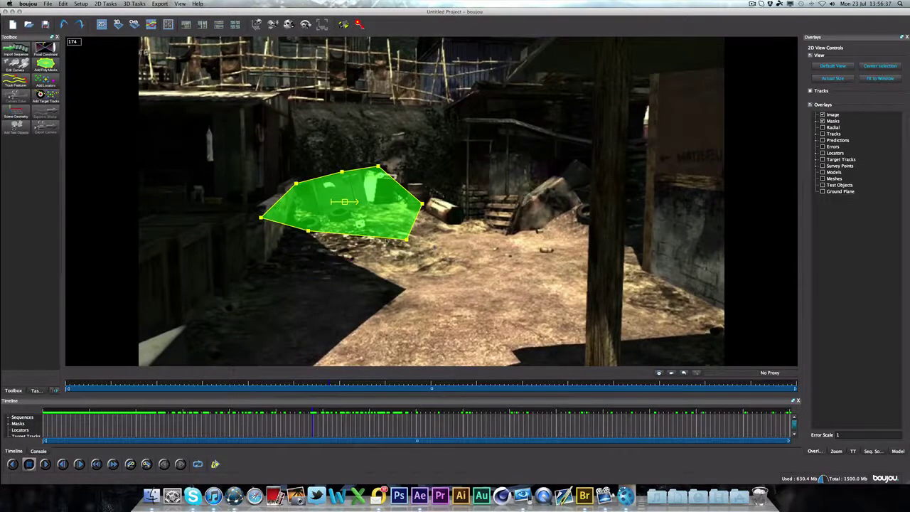
pyautogui.moveTo(408, 240); pyautogui.dragTo(380, 234)
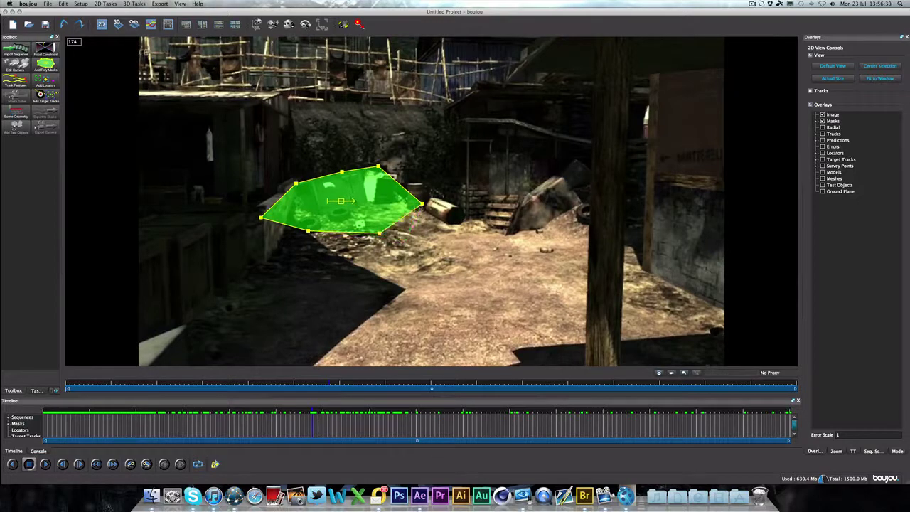
pyautogui.moveTo(423, 204); pyautogui.dragTo(403, 202)
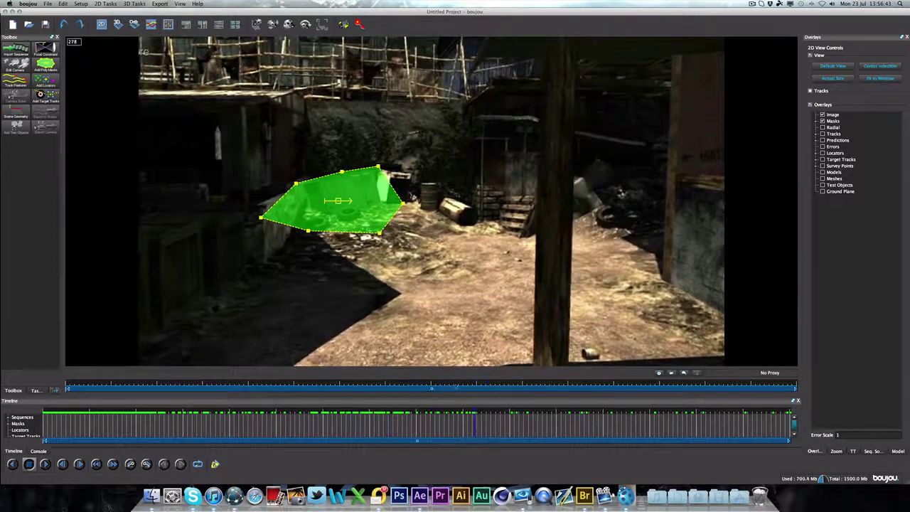
# Shrink the mask at frame 279 to a small patch of rubble below the container by pulling its points inward
pyautogui.moveTo(379, 166); pyautogui.dragTo(391, 208)
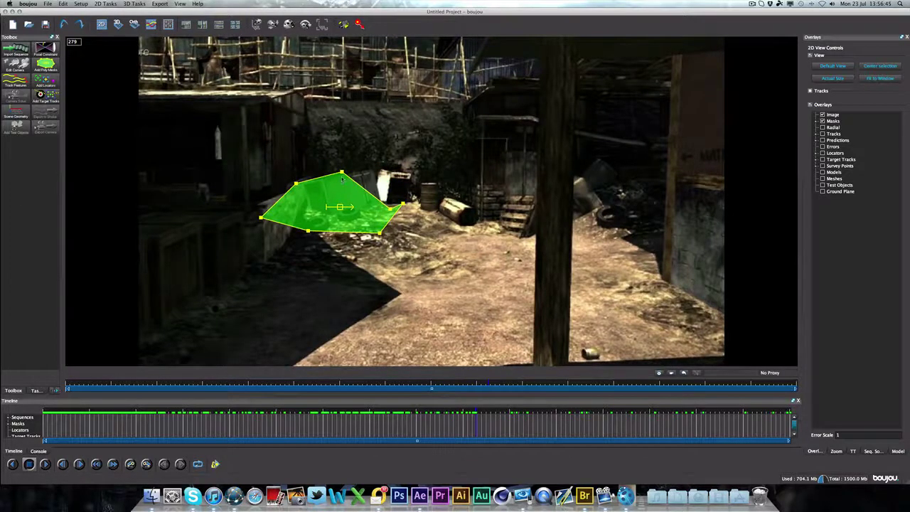
pyautogui.moveTo(342, 176); pyautogui.dragTo(341, 213)
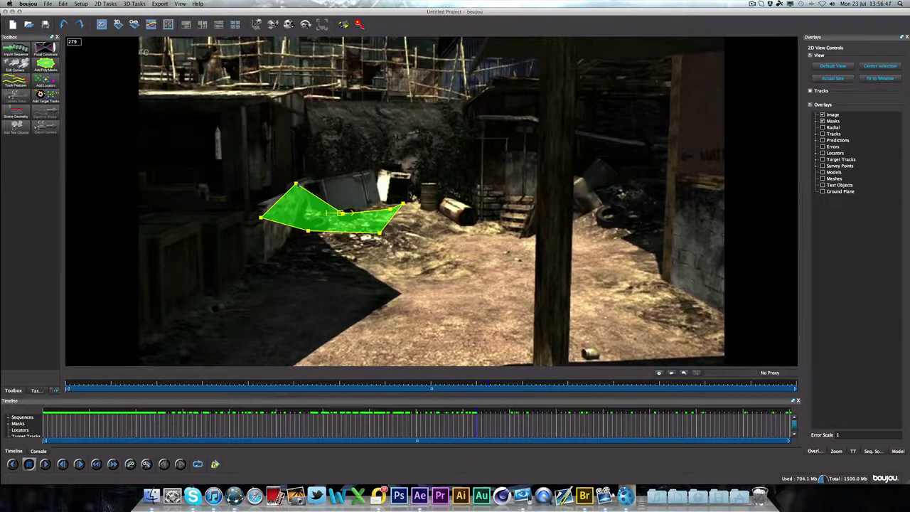
pyautogui.moveTo(296, 186); pyautogui.dragTo(351, 240)
pyautogui.moveTo(261, 218); pyautogui.dragTo(328, 213)
pyautogui.moveTo(402, 204); pyautogui.dragTo(391, 207)
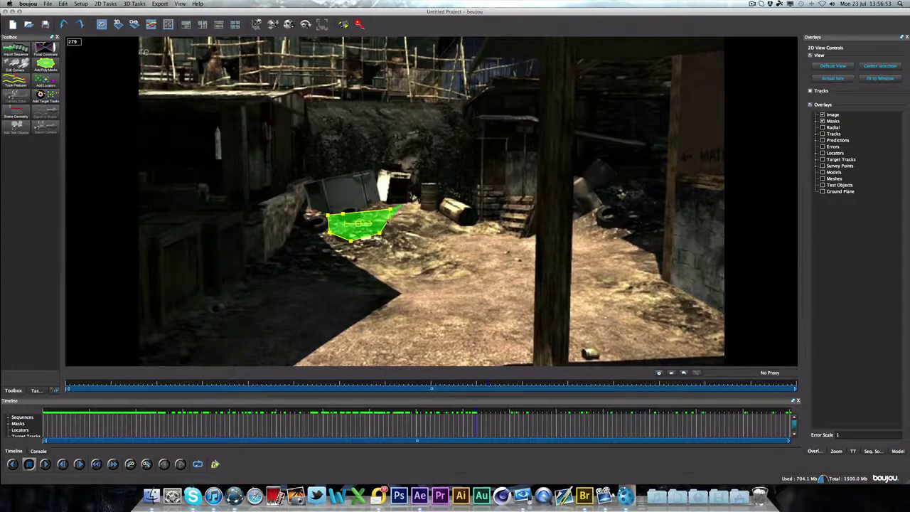
# Key the small mask in place at frame 340, and move it outside the picture at frame 341
pyautogui.moveTo(476, 414); pyautogui.dragTo(572, 418)
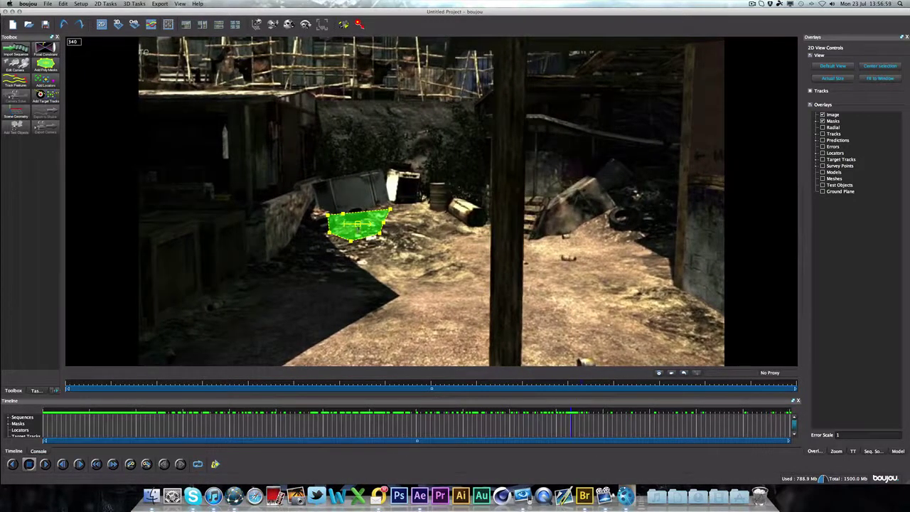
pyautogui.moveTo(358, 226); pyautogui.dragTo(359, 225)
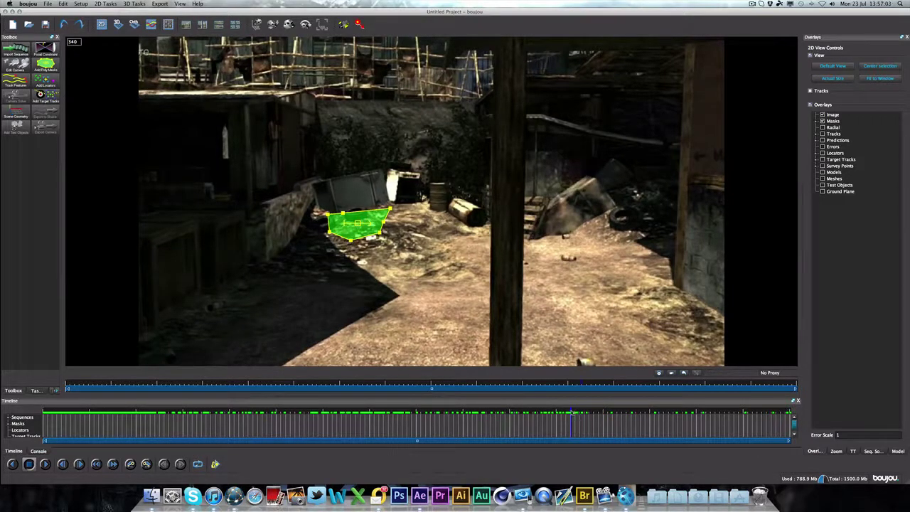
pyautogui.moveTo(572, 413); pyautogui.dragTo(573, 413)
pyautogui.moveTo(357, 223); pyautogui.dragTo(76, 213)
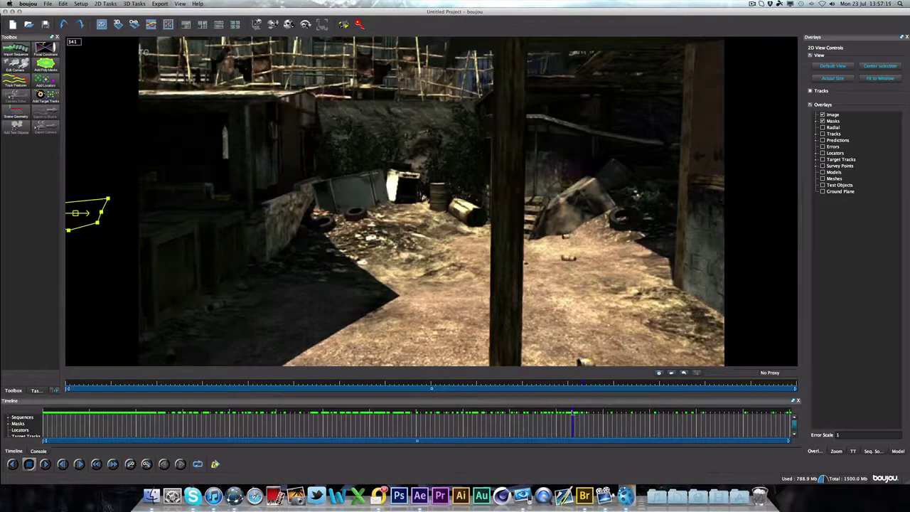
# Review the animated mask through the clip, and deselect it at frame 1
pyautogui.moveTo(573, 412)
pyautogui.mouseDown()
pyautogui.moveTo(548, 413)
pyautogui.moveTo(577, 412)
pyautogui.mouseUp()
pyautogui.moveTo(42, 414); pyautogui.dragTo(85, 414)
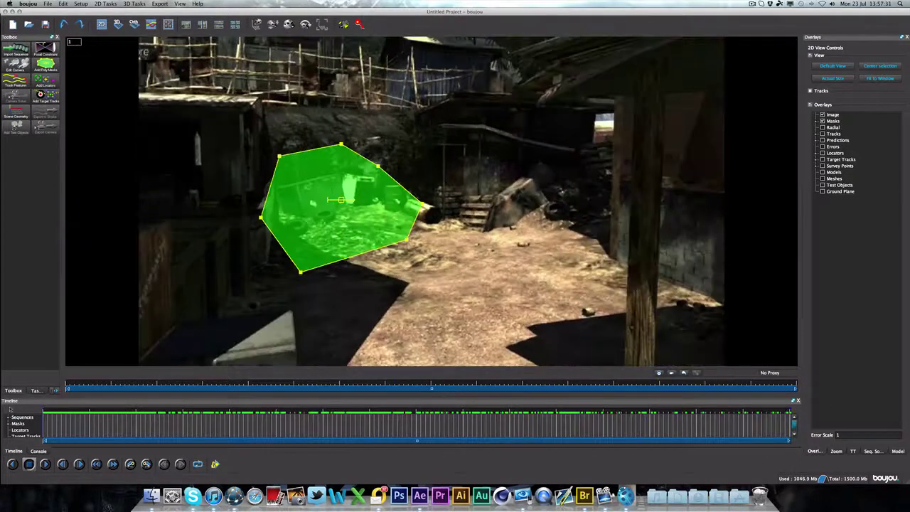
pyautogui.click(88, 282)
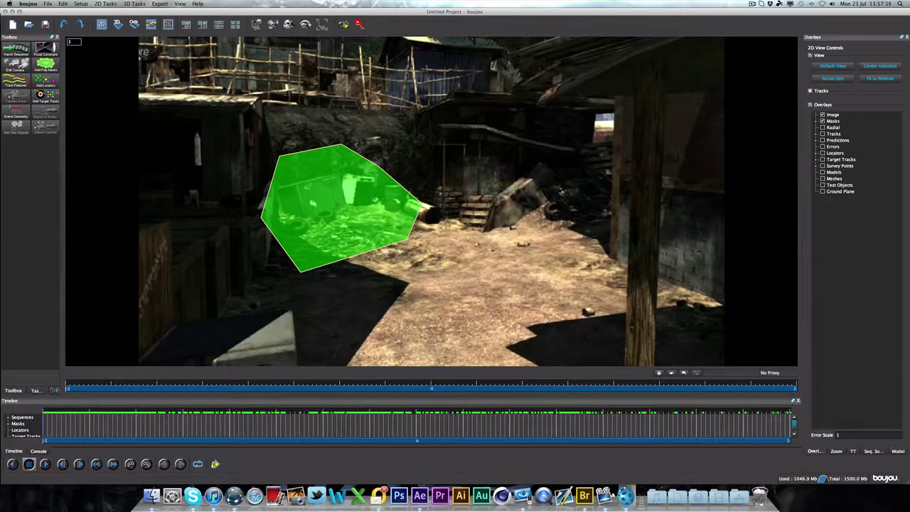
# Raise the advanced feature tracking sensitivity above its default, and track features on all frames of Sequence 1
pyautogui.click(17, 86)
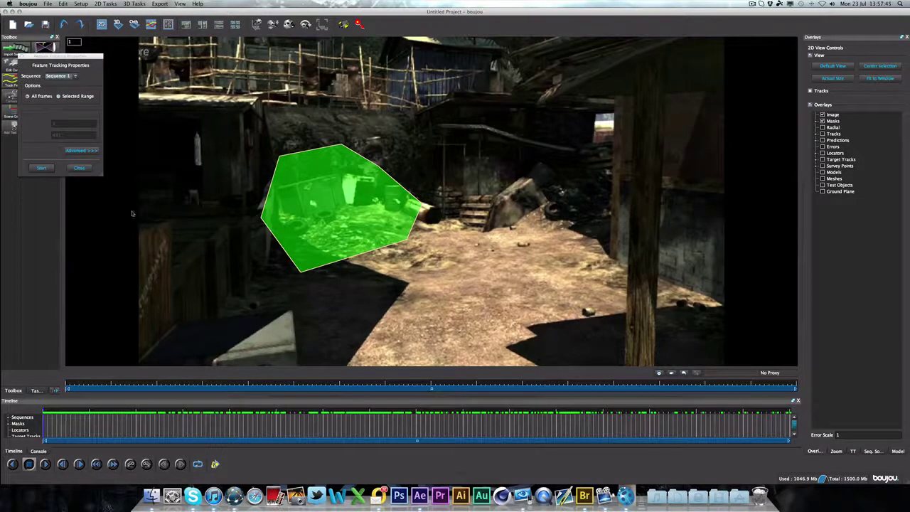
pyautogui.click(78, 151)
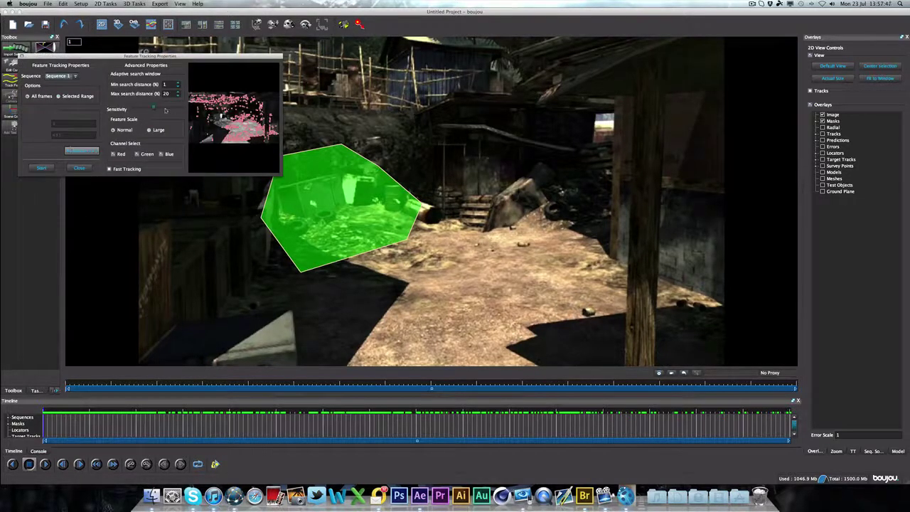
pyautogui.click(165, 109)
pyautogui.moveTo(168, 110); pyautogui.dragTo(132, 111)
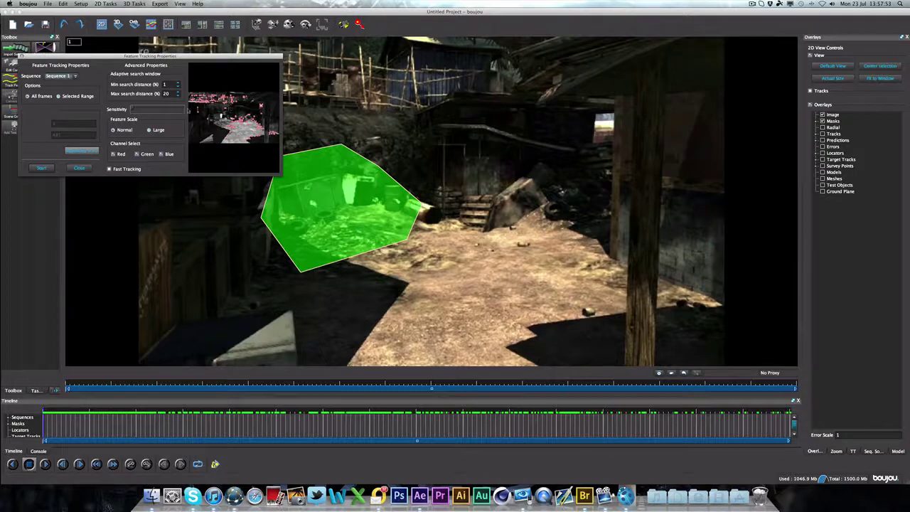
pyautogui.moveTo(156, 109); pyautogui.dragTo(170, 109)
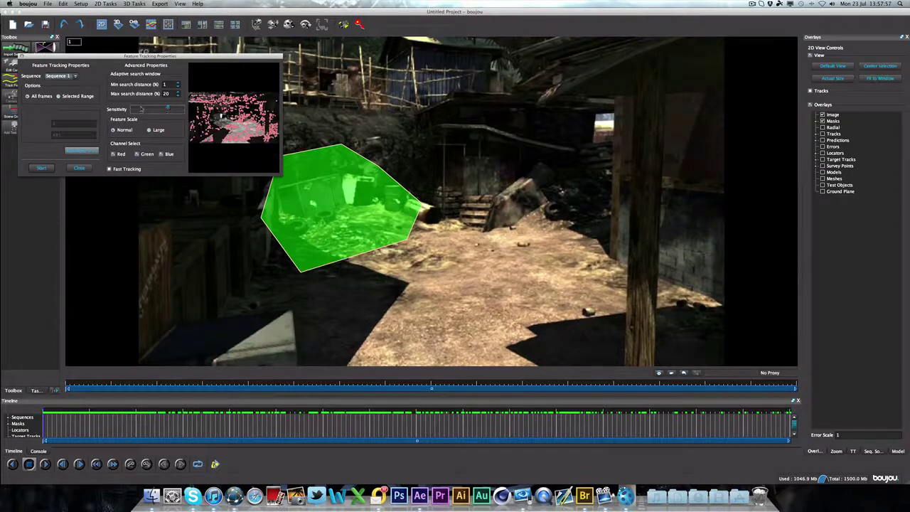
pyautogui.click(42, 168)
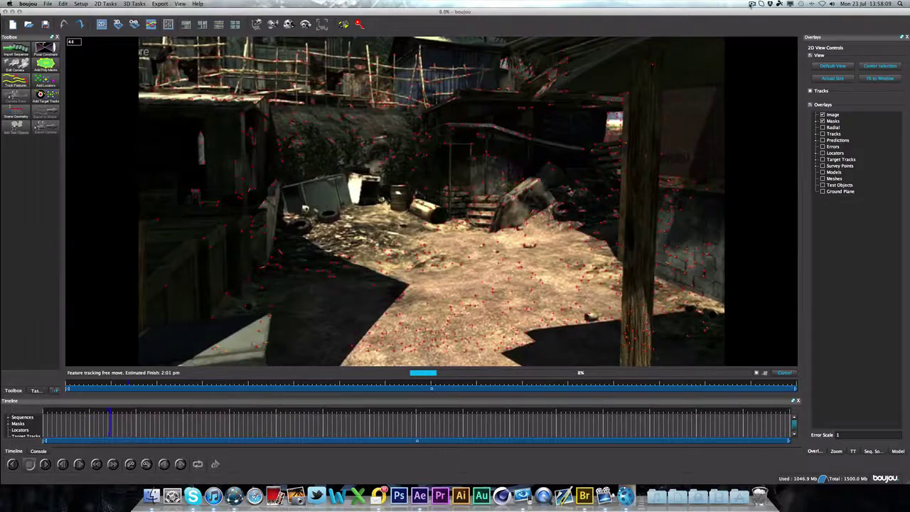
pyautogui.click(753, 4)
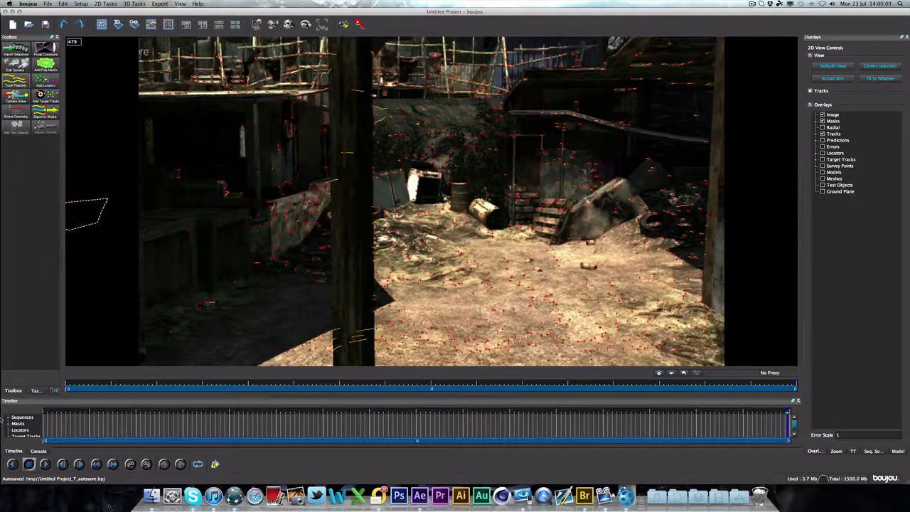
# Review the feature tracks, and solve the camera for all frames of Sequence 1 after toggling Optimize camera path smoothness
pyautogui.moveTo(60, 414); pyautogui.dragTo(18, 395)
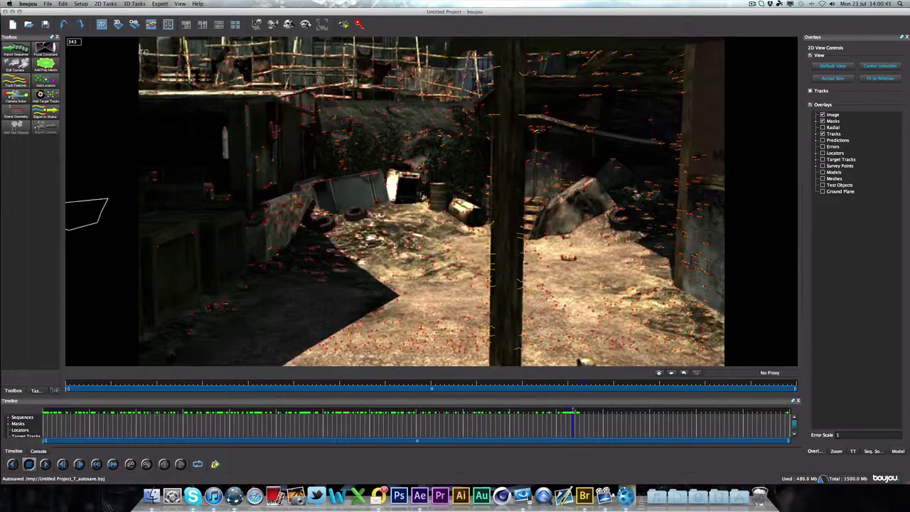
pyautogui.moveTo(573, 411); pyautogui.dragTo(41, 426)
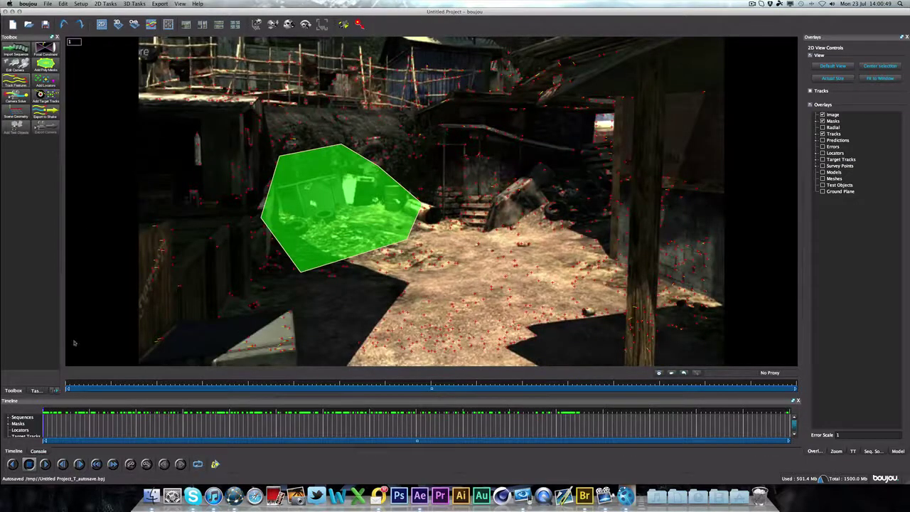
pyautogui.click(16, 96)
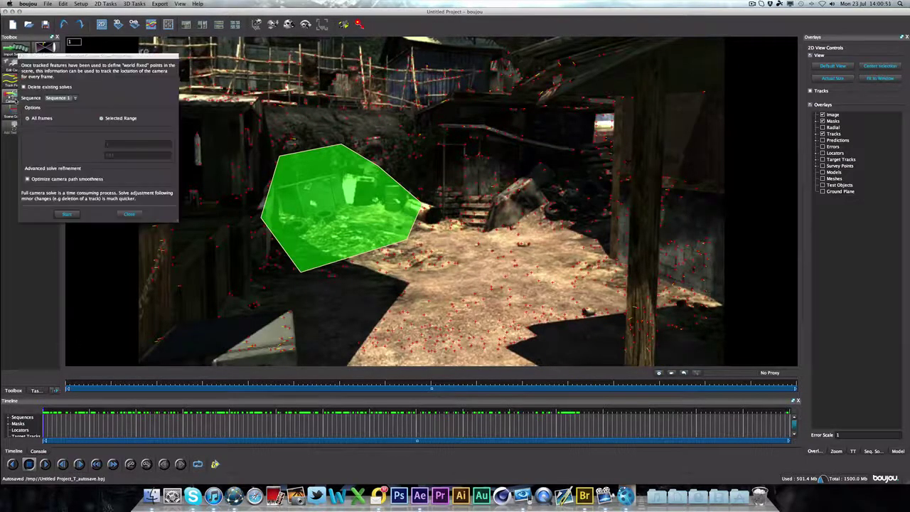
pyautogui.click(32, 179)
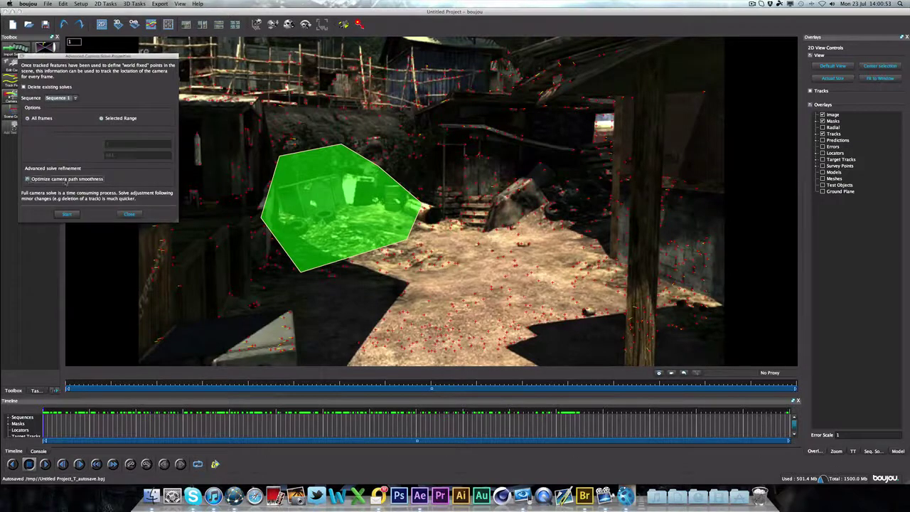
pyautogui.click(66, 214)
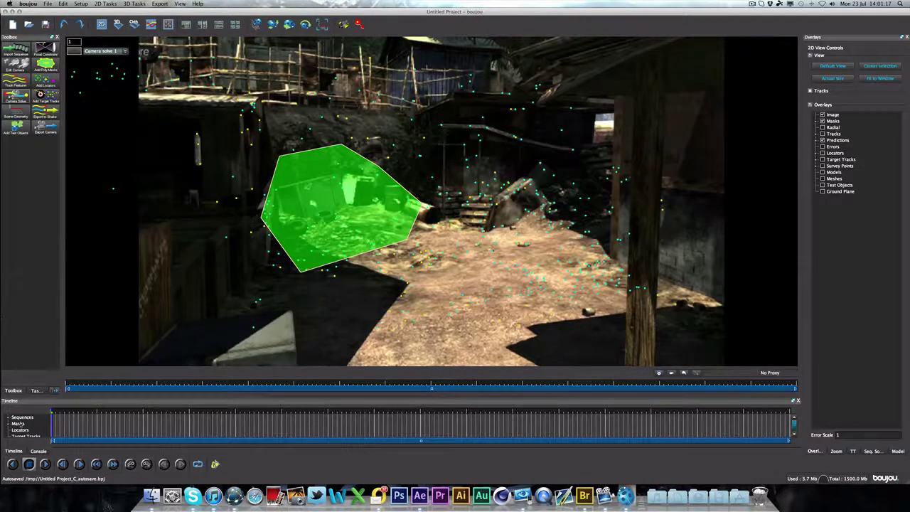
# Check the camera solve through the clip with a solid, unaligned Ladybird test object, and delete the object
pyautogui.moveTo(58, 413)
pyautogui.mouseDown()
pyautogui.moveTo(822, 415)
pyautogui.moveTo(51, 418)
pyautogui.mouseUp()
pyautogui.moveTo(63, 413); pyautogui.dragTo(23, 411)
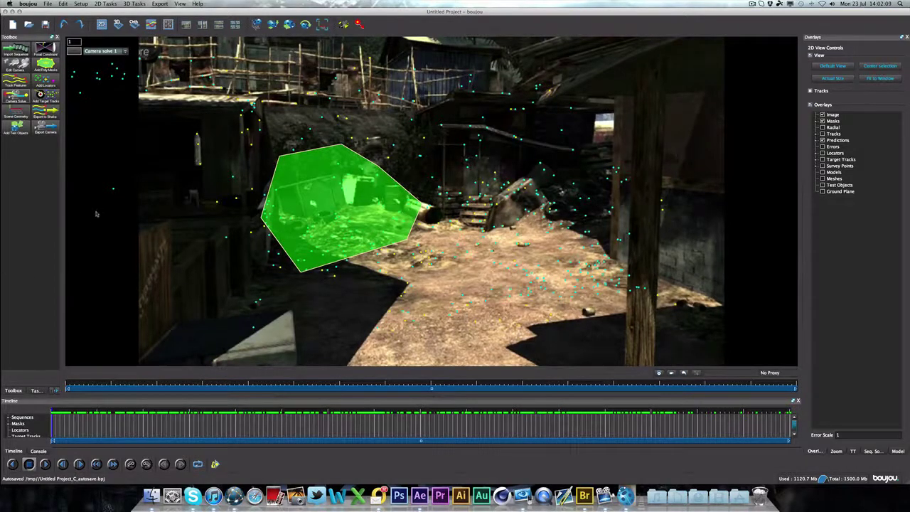
pyautogui.click(15, 129)
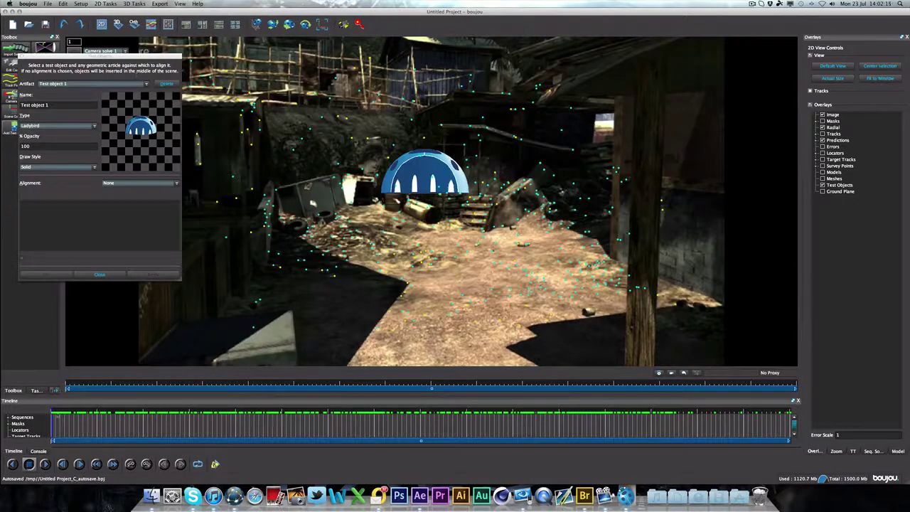
pyautogui.moveTo(57, 416); pyautogui.dragTo(649, 431)
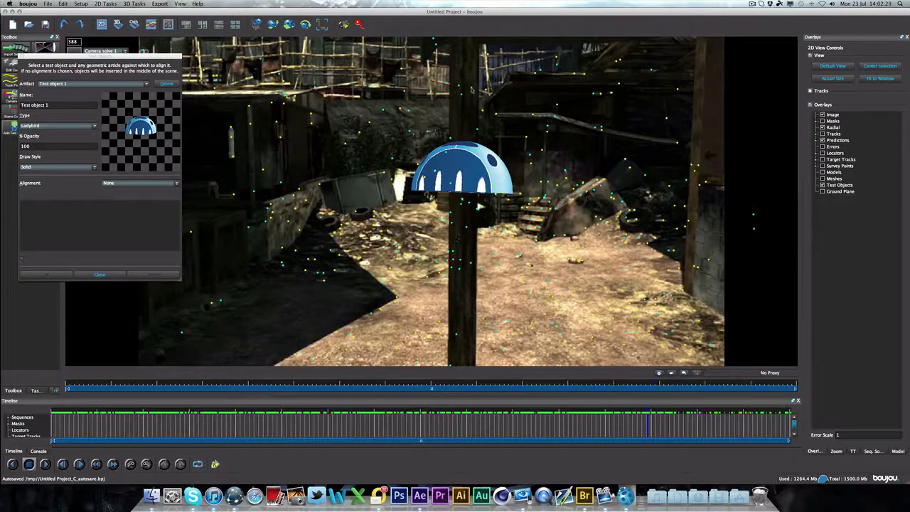
pyautogui.moveTo(644, 412); pyautogui.dragTo(51, 412)
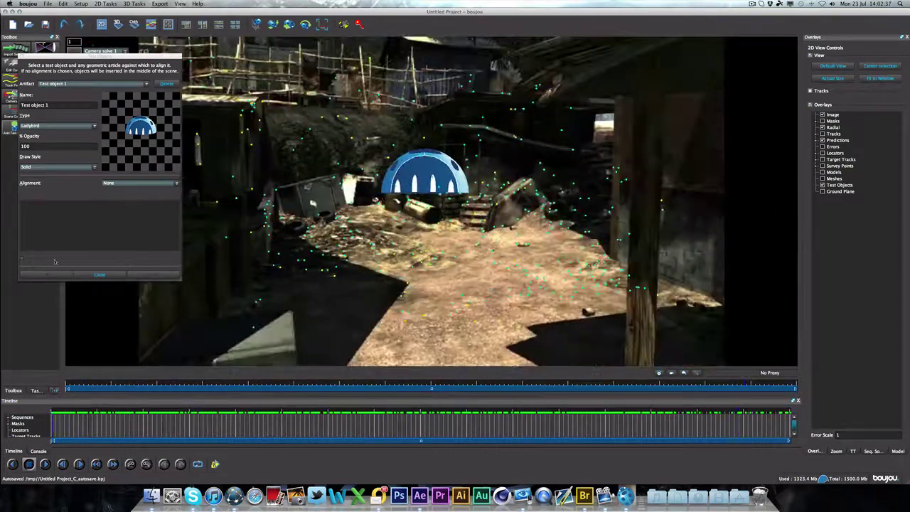
pyautogui.click(164, 84)
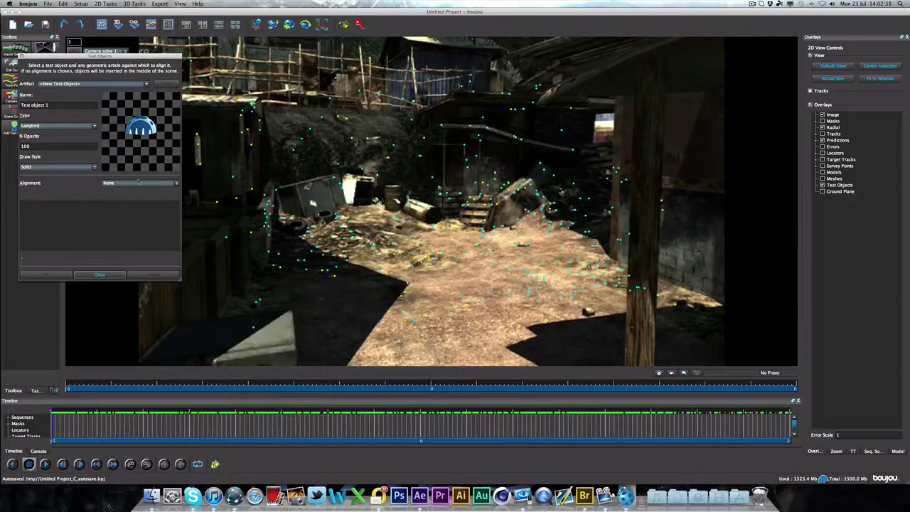
# Close the test object settings, and set up a camera export of Camera solve 1 in Cinema 4D (*.c4d) format
pyautogui.click(99, 274)
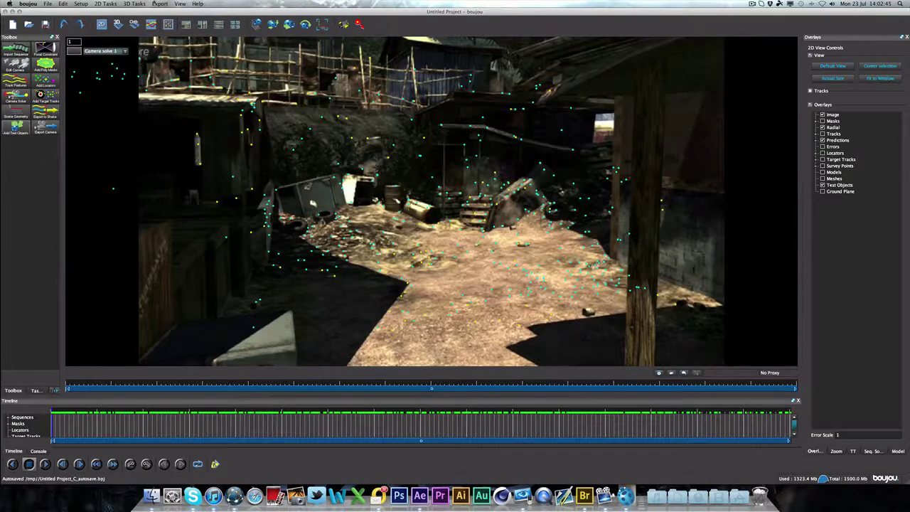
pyautogui.click(160, 4)
pyautogui.click(184, 13)
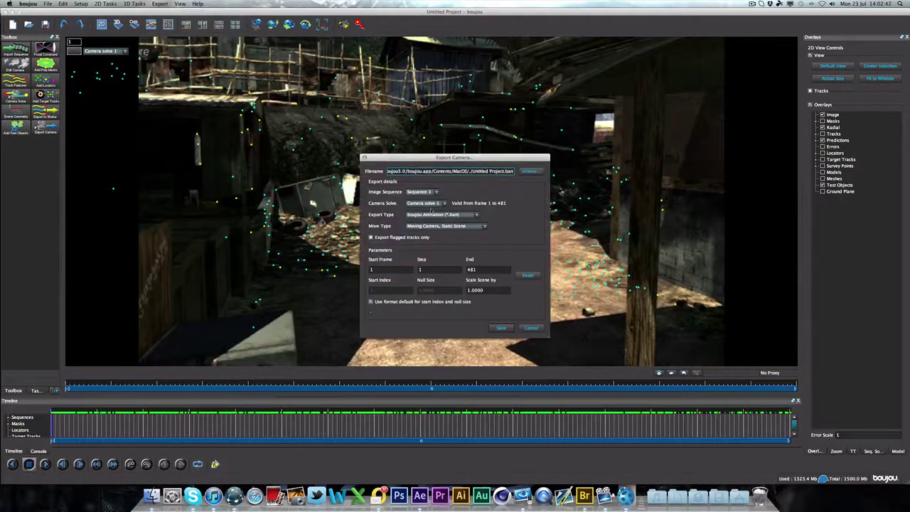
pyautogui.click(472, 214)
pyautogui.click(434, 226)
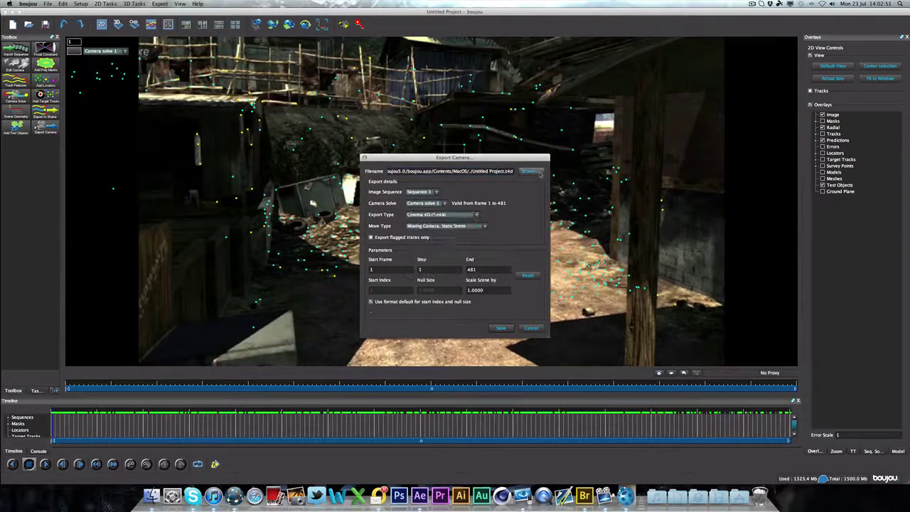
# Set the export destination to ARTSIFY/DUEL Contest/VillageCine/Tutorial under Documents/Hobby/After Effects, with the file name VillageC4D
pyautogui.click(531, 172)
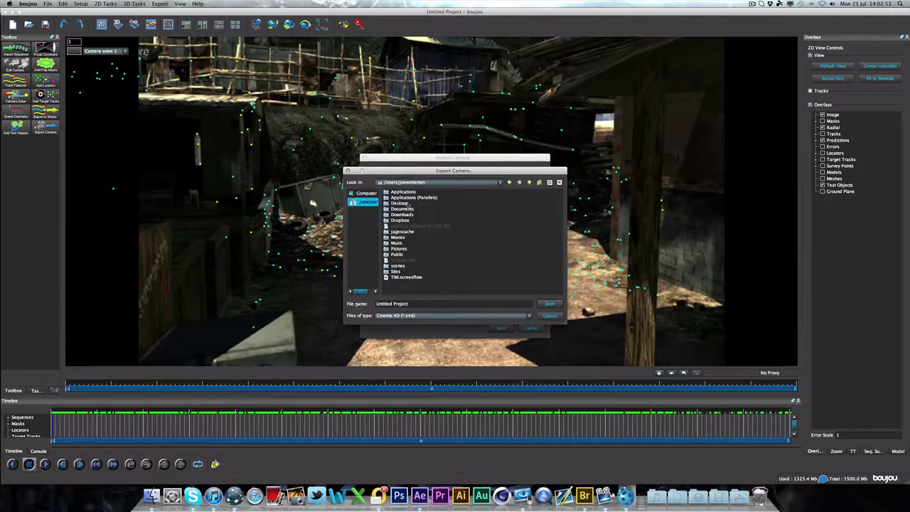
pyautogui.doubleClick(403, 210)
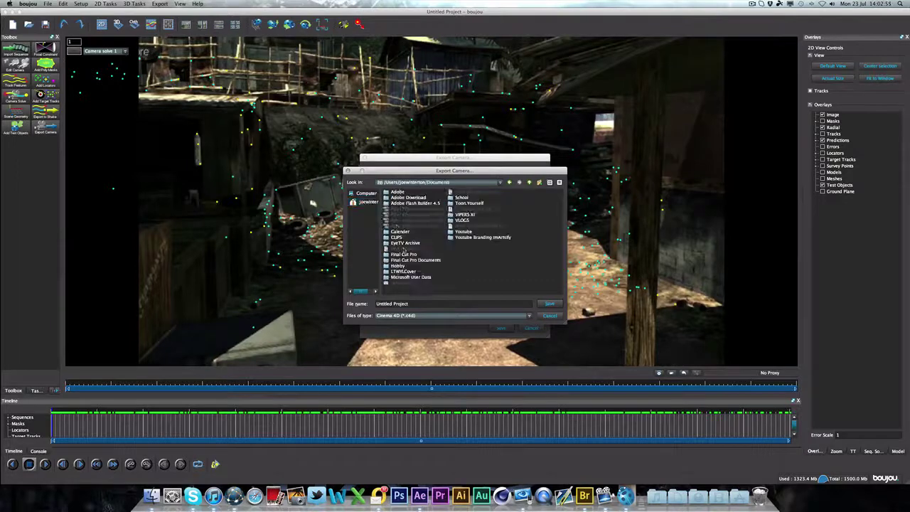
pyautogui.doubleClick(400, 249)
pyautogui.doubleClick(404, 192)
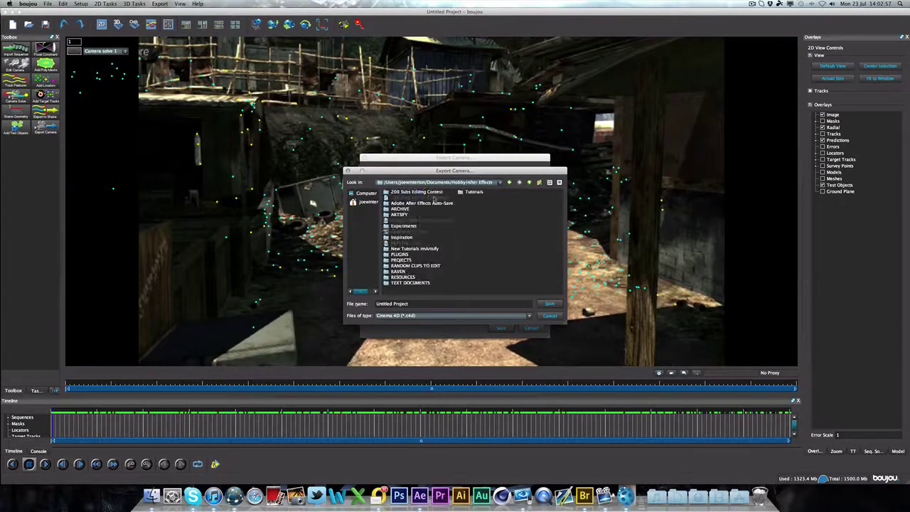
pyautogui.doubleClick(400, 208)
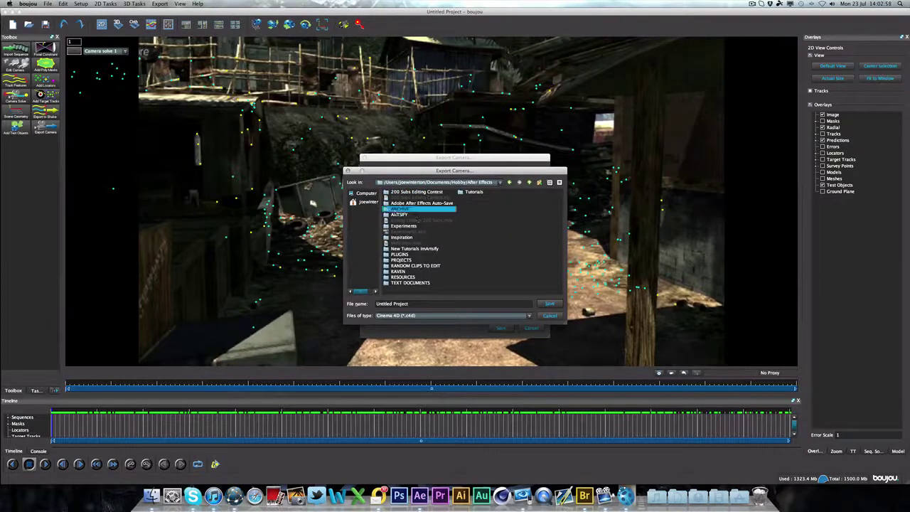
pyautogui.doubleClick(407, 203)
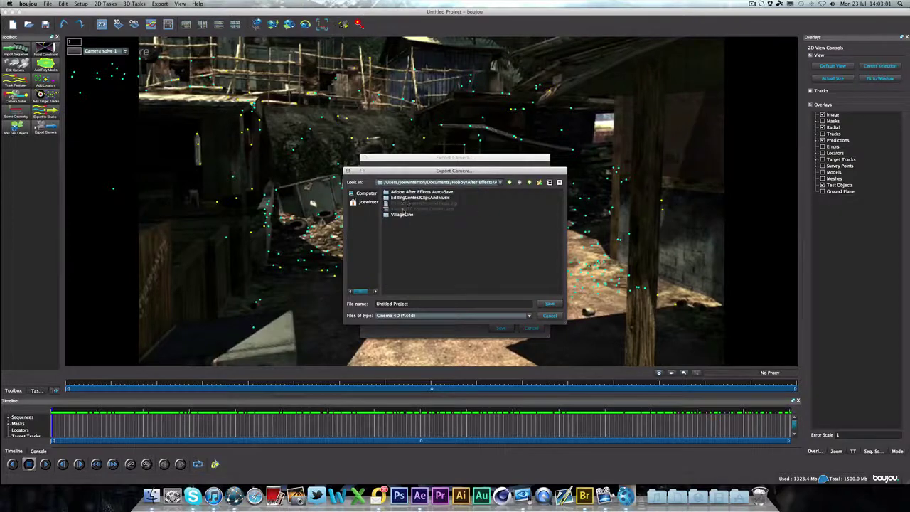
pyautogui.doubleClick(400, 197)
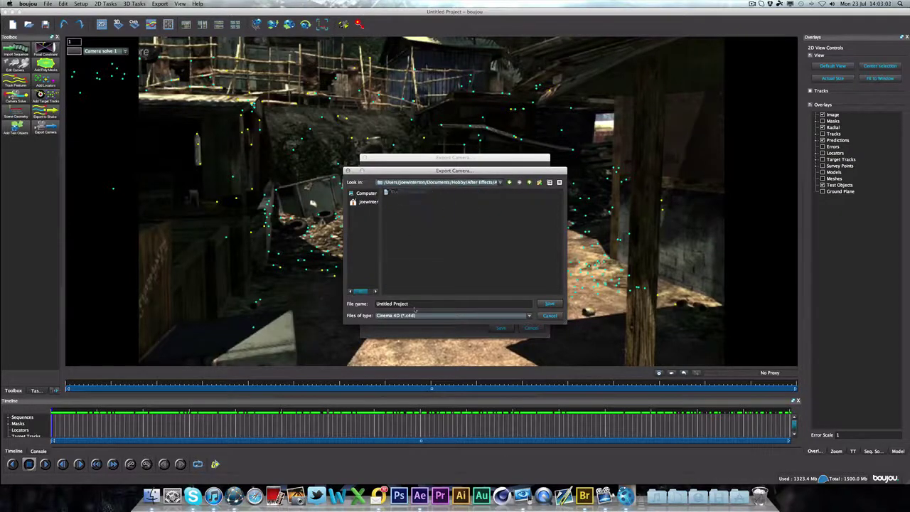
pyautogui.moveTo(412, 304); pyautogui.dragTo(376, 304)
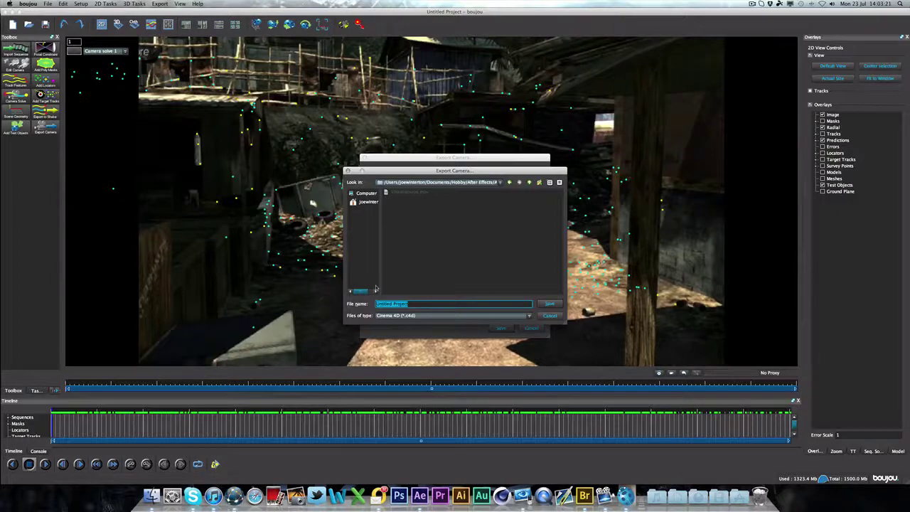
pyautogui.write('VillageC')
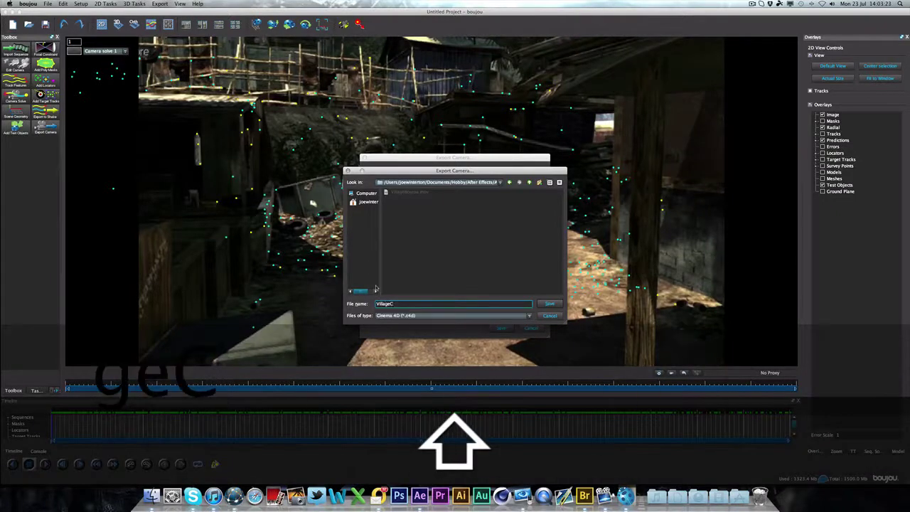
pyautogui.write('4D')
pyautogui.press('Return')
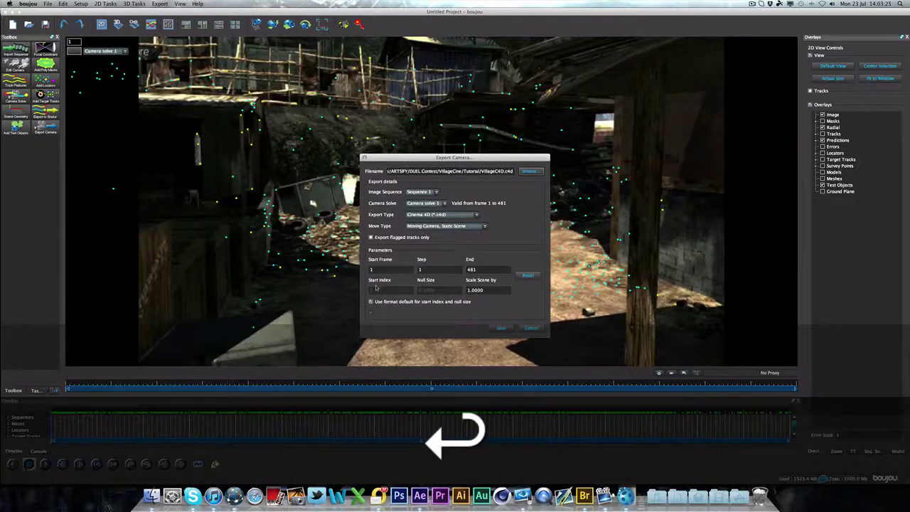
# Set the export's scene scale to 100, and save the camera export
pyautogui.doubleClick(481, 290)
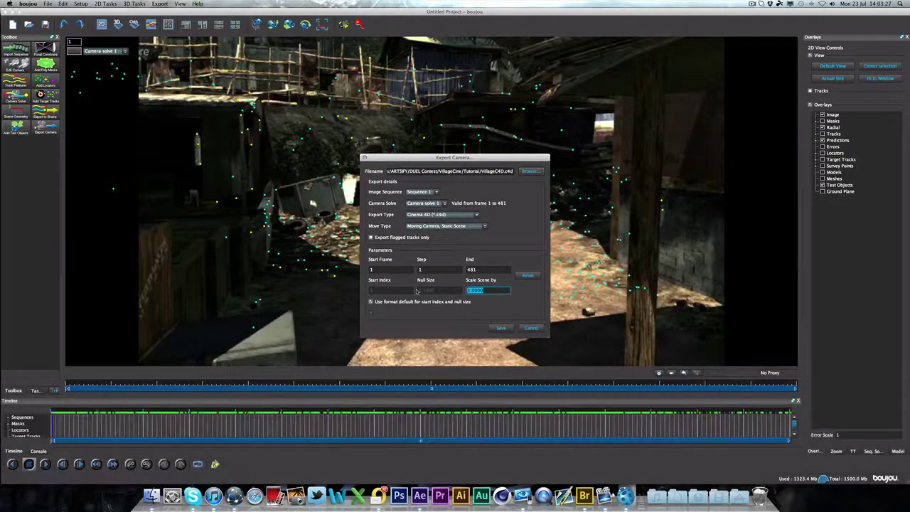
pyautogui.write('100')
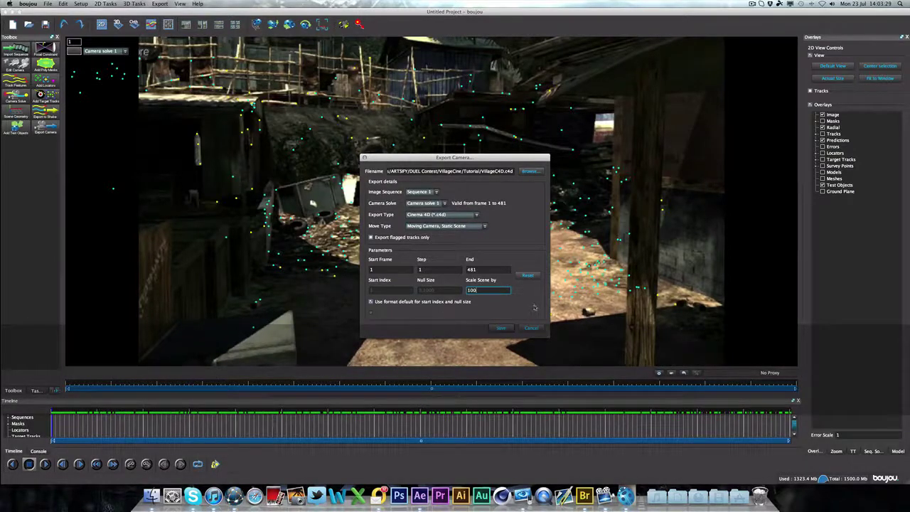
pyautogui.click(502, 328)
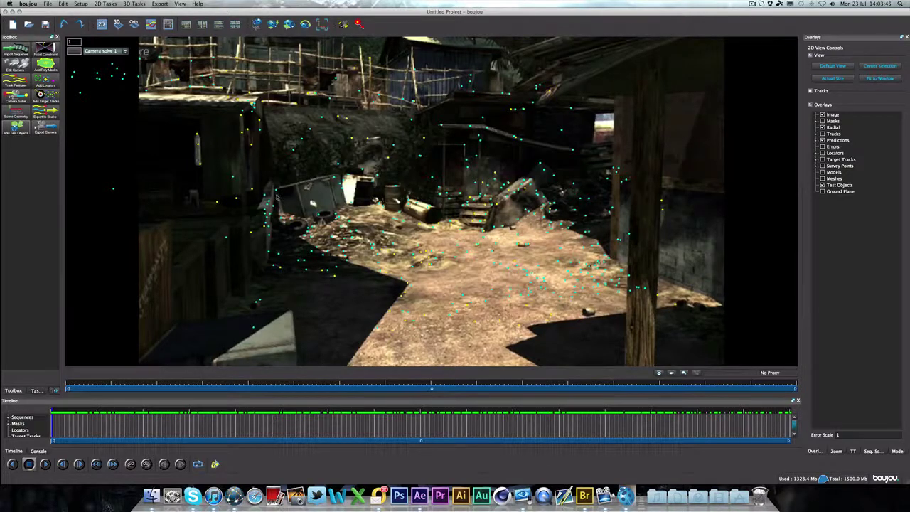
# Examine how the solved prediction points follow the footage over roughly the first 146 frames of the clip
pyautogui.moveTo(76, 413)
pyautogui.mouseDown()
pyautogui.moveTo(96, 410)
pyautogui.moveTo(88, 411)
pyautogui.mouseUp()
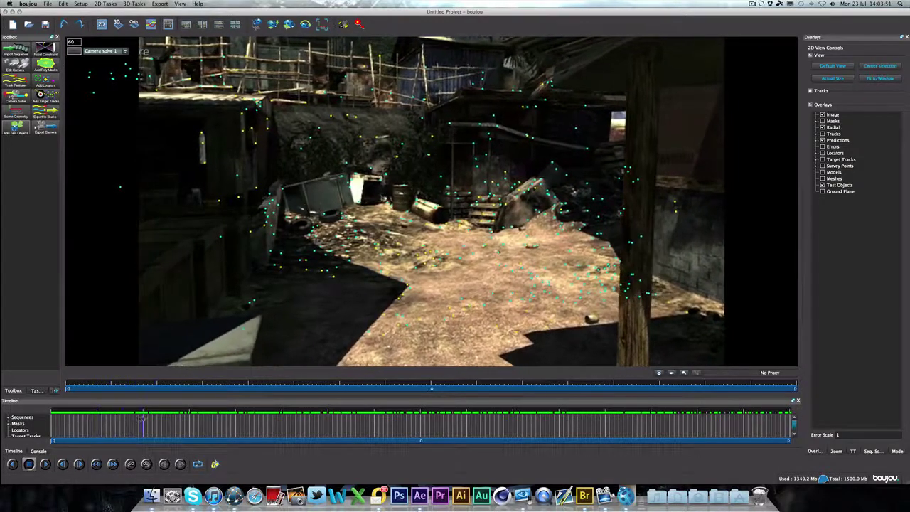
pyautogui.moveTo(152, 420); pyautogui.dragTo(147, 421)
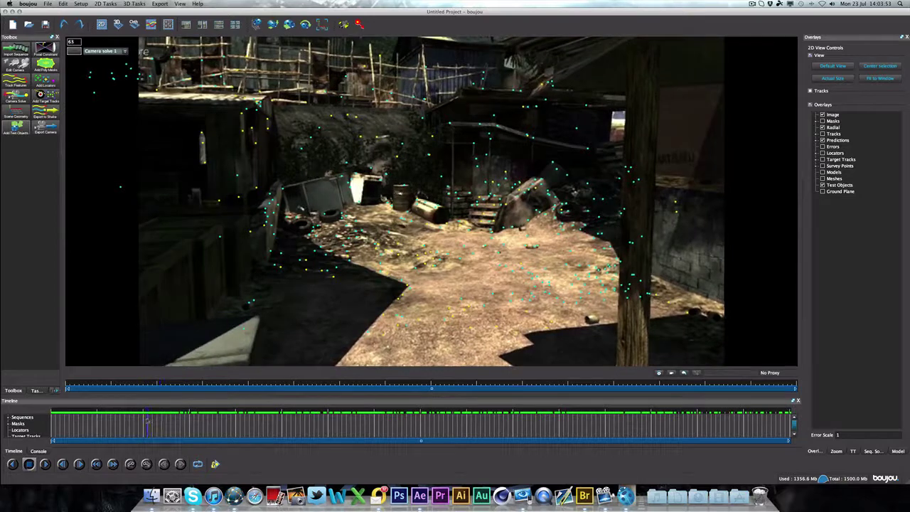
pyautogui.click(98, 413)
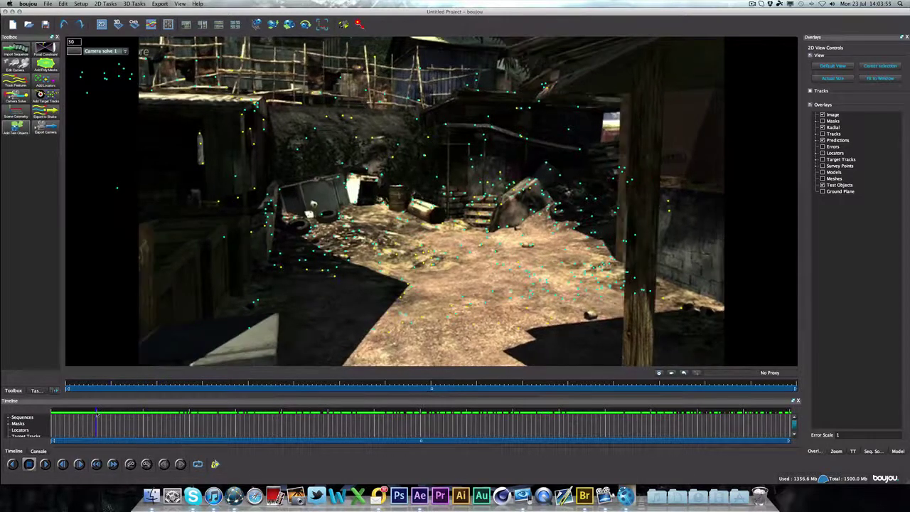
pyautogui.moveTo(98, 413); pyautogui.dragTo(97, 412)
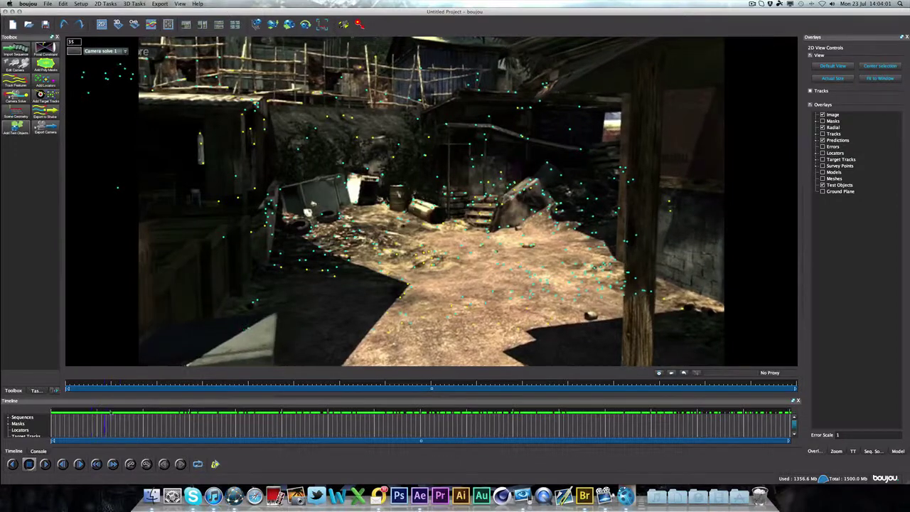
pyautogui.moveTo(189, 418); pyautogui.dragTo(276, 420)
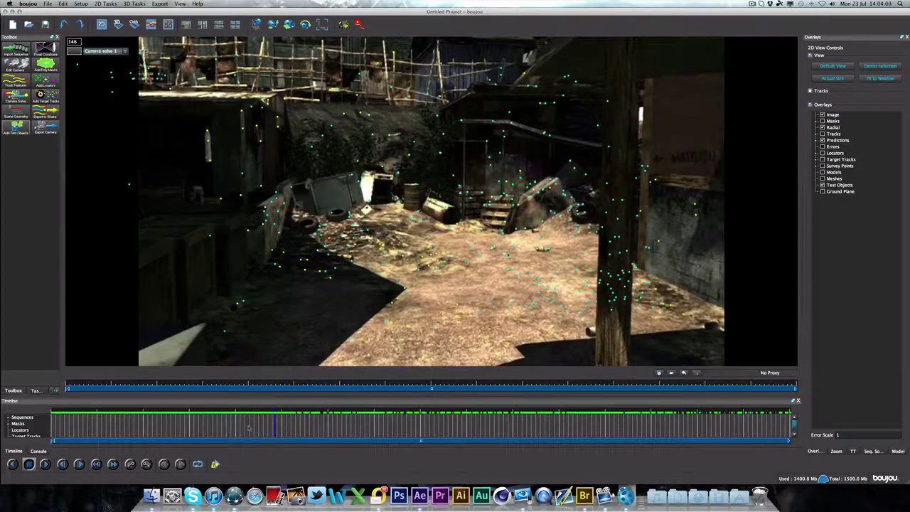